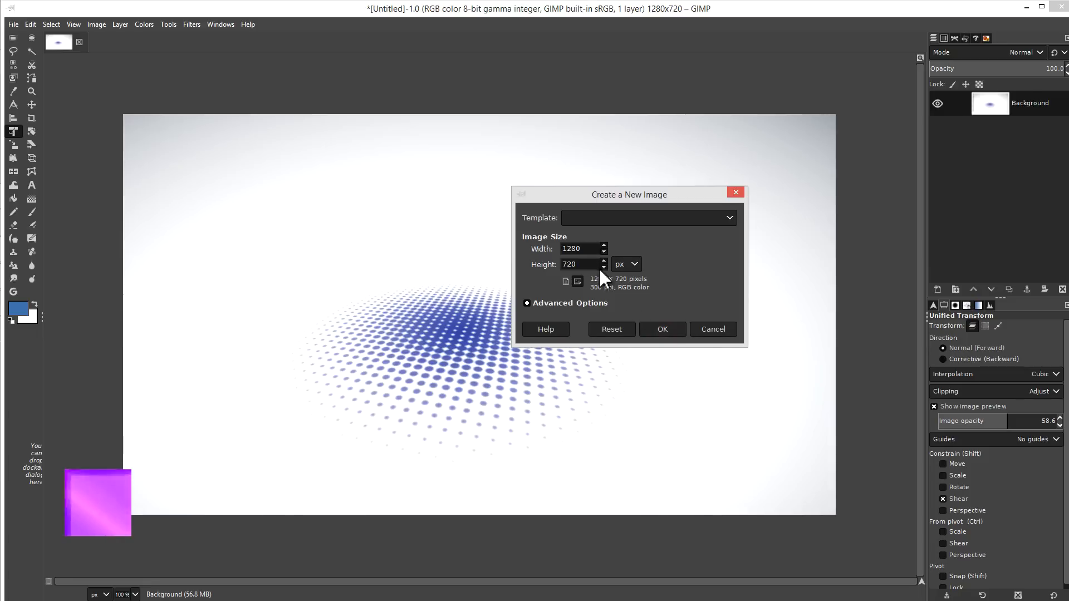
- Create a new 1280 × 720 px image, then place a horizontal and a vertical guide crossing near its centre
click(662, 331)
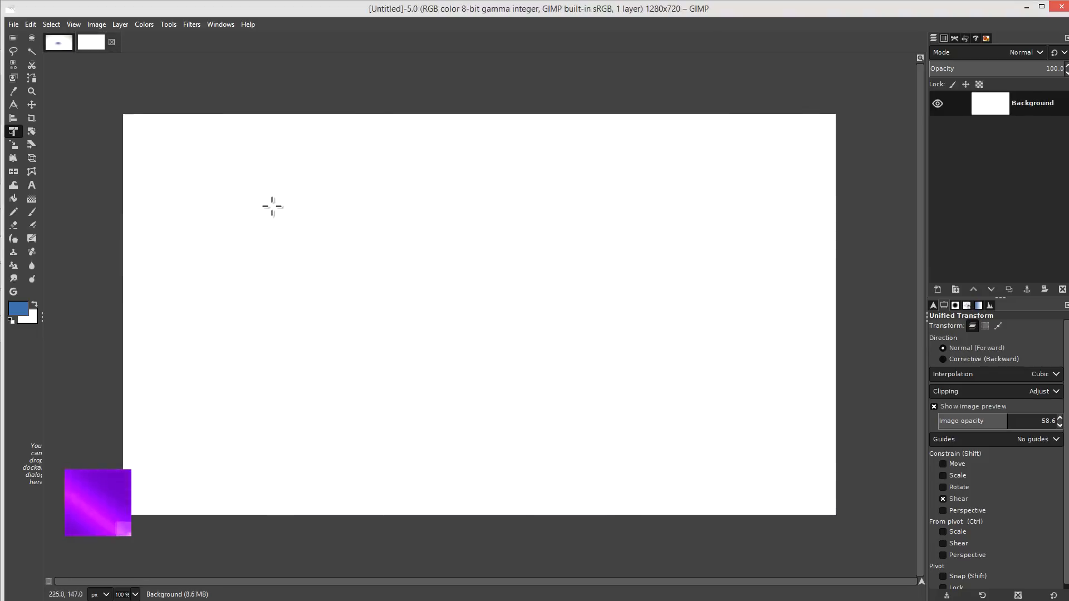
click(78, 25)
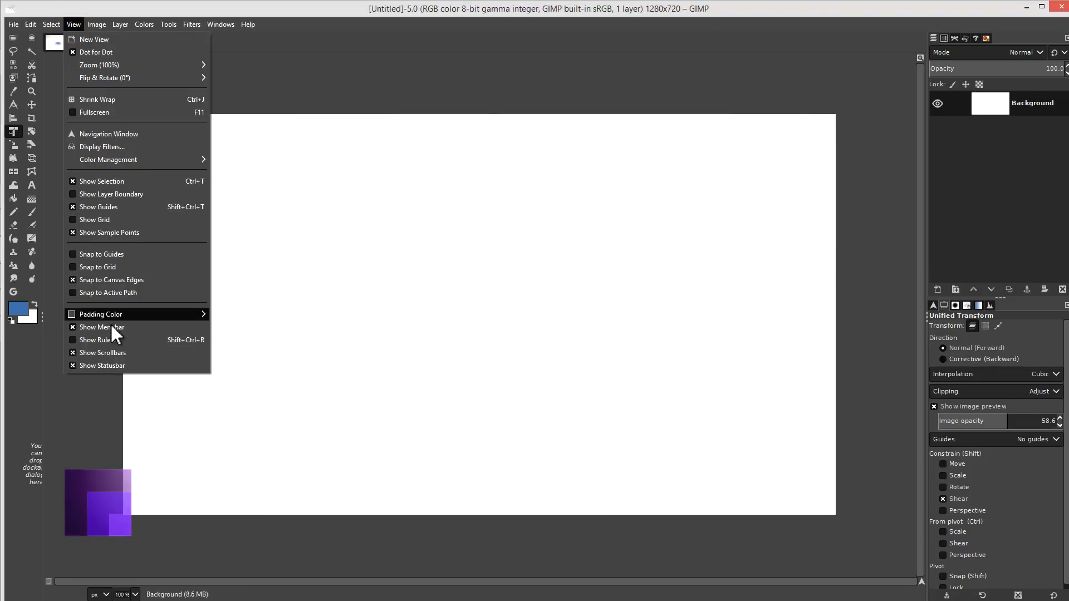
click(111, 340)
drag(362, 59, 390, 309)
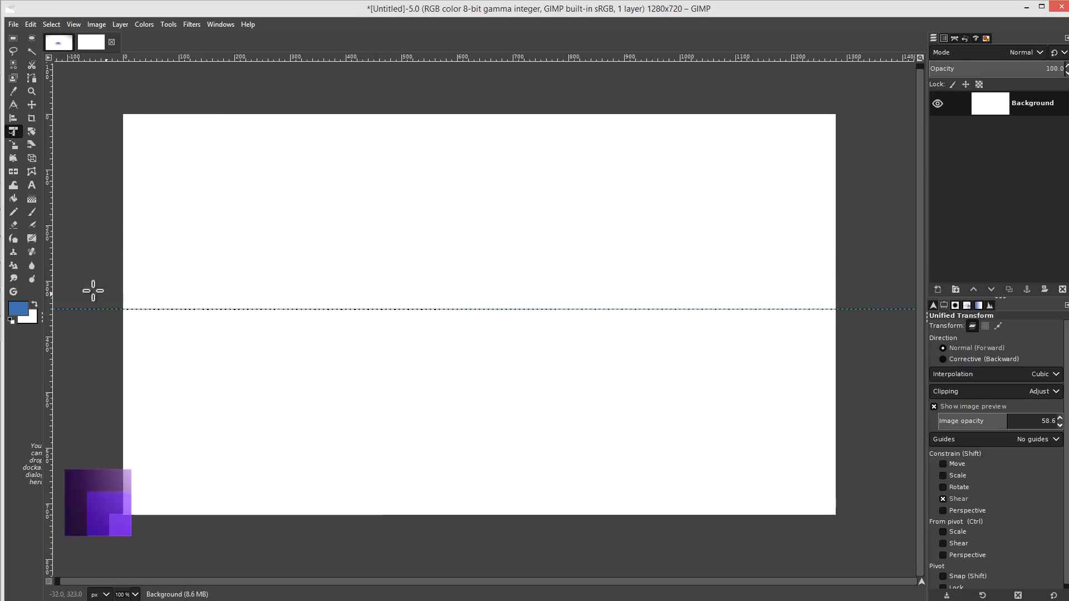
drag(48, 282, 456, 291)
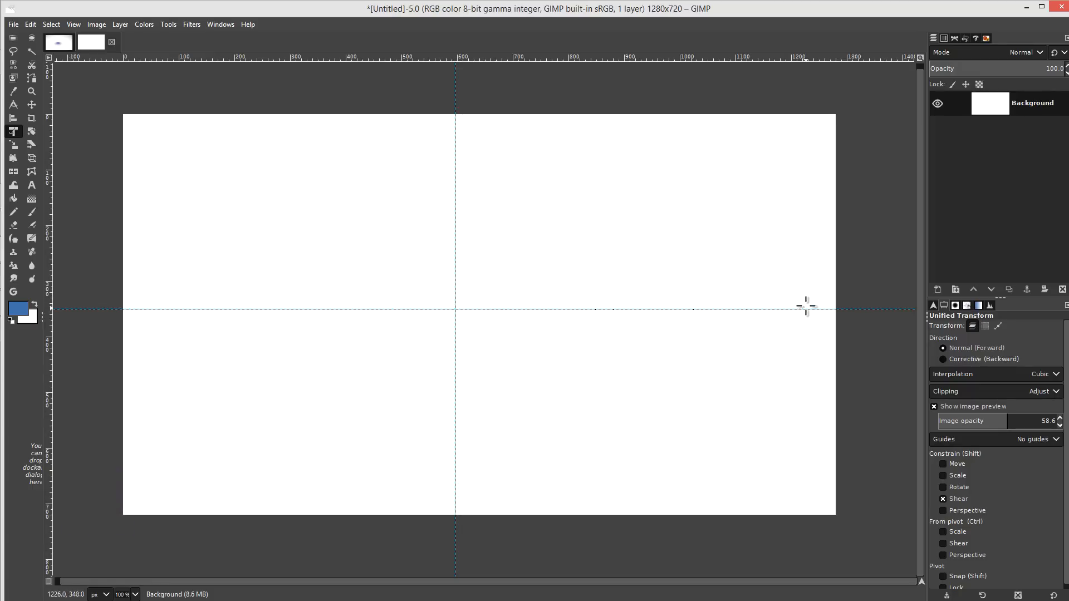
- Set the foreground colour to HSV 0, 0, 50 and keep the background colour at HSV 0, 0, 100 for the gradient
click(979, 306)
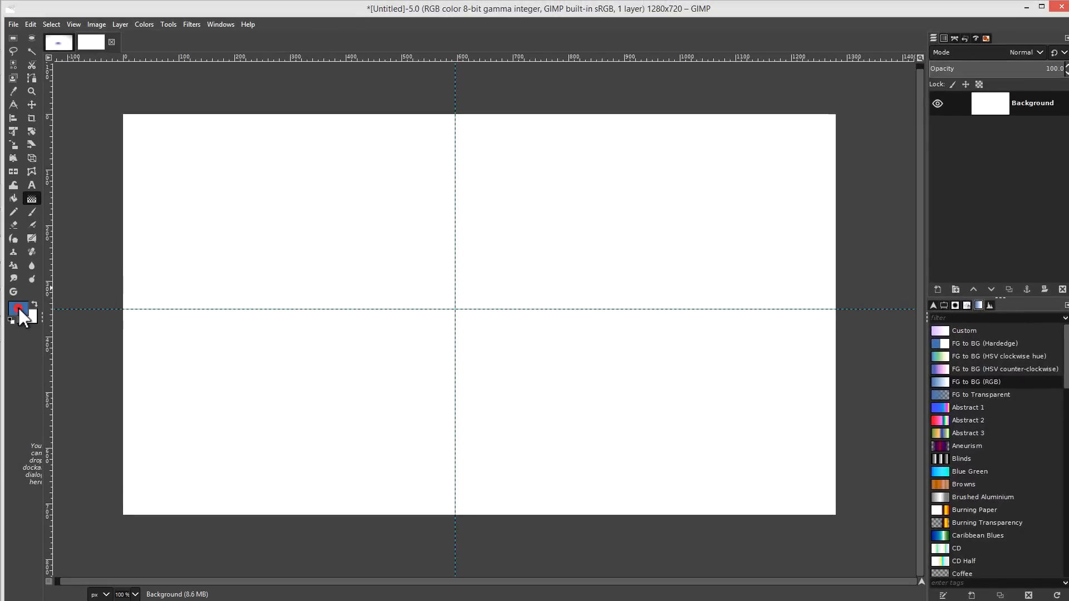
click(20, 310)
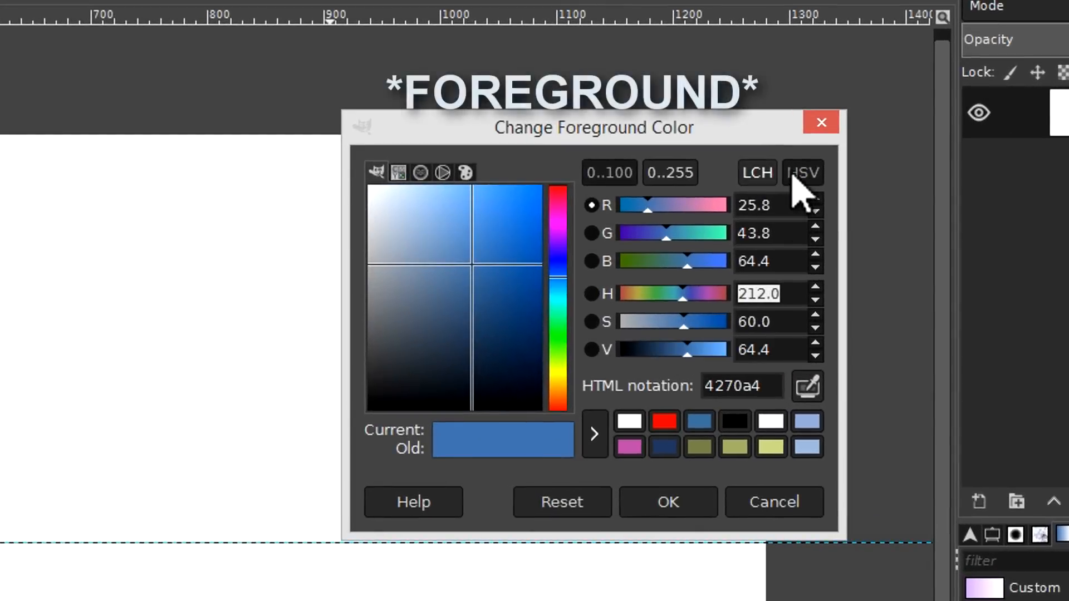
click(802, 176)
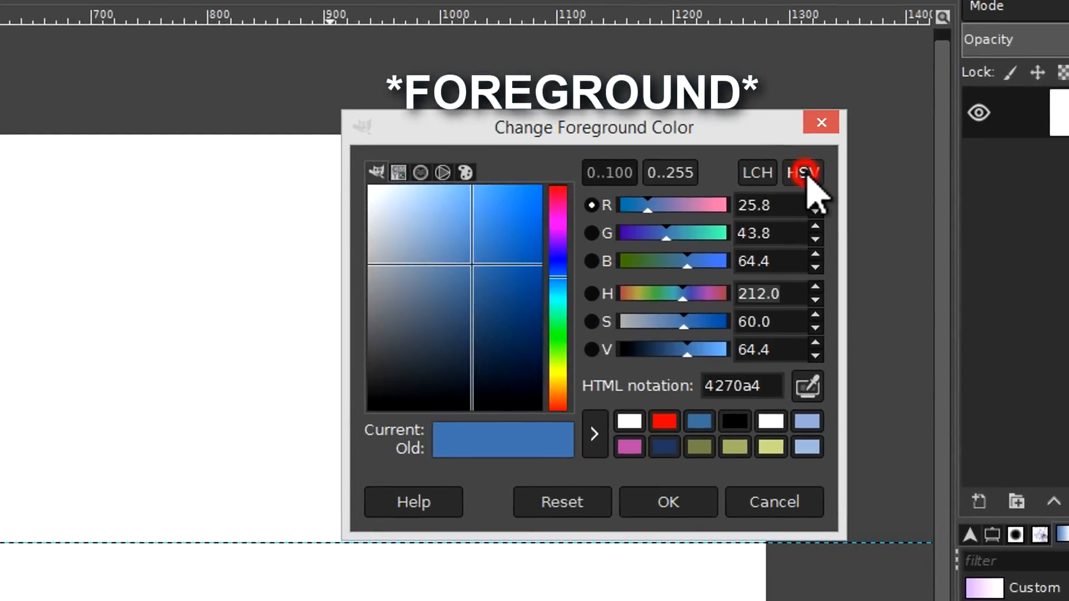
click(793, 290)
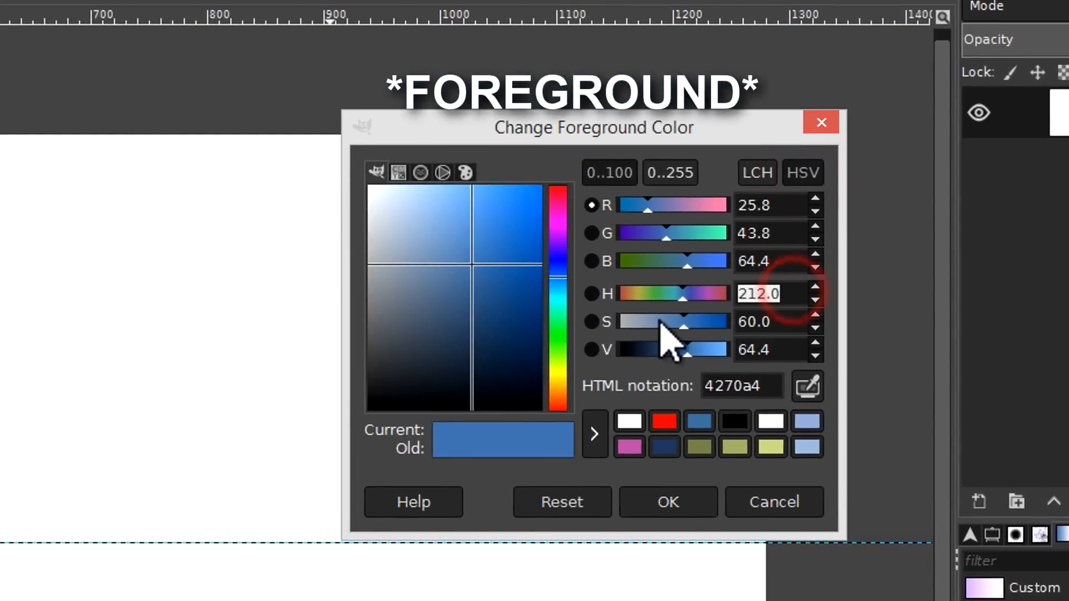
text(0)
key(Tab)
key(Tab)
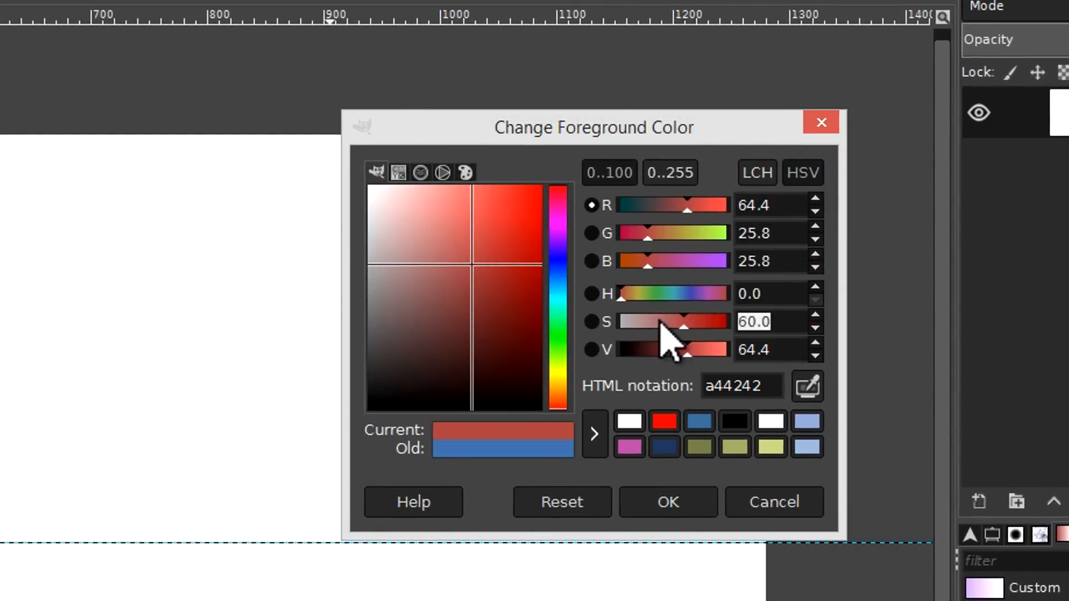
key(Tab)
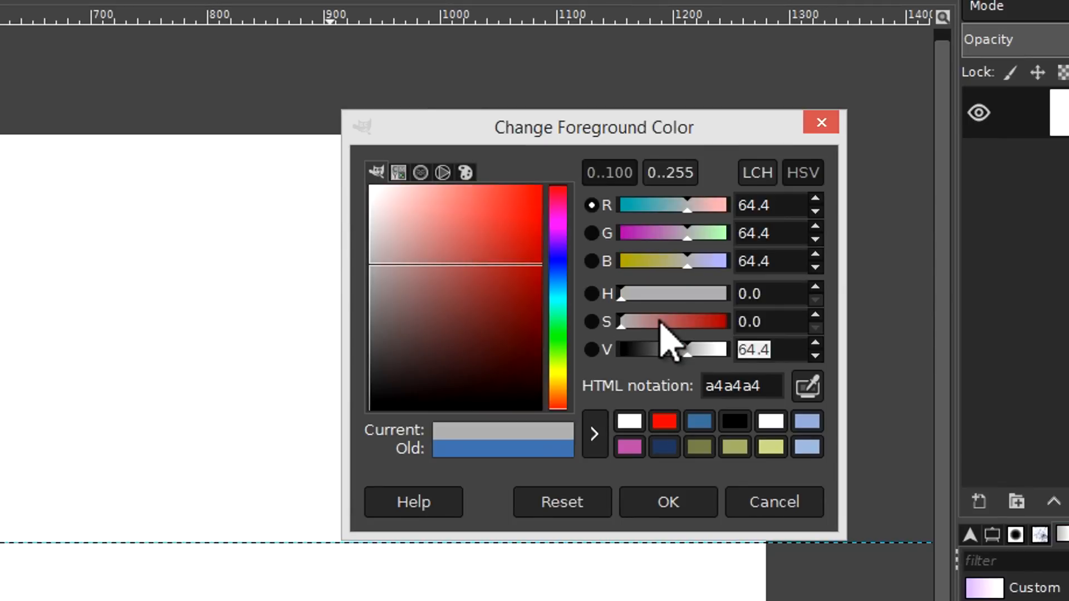
text(50)
key(Tab)
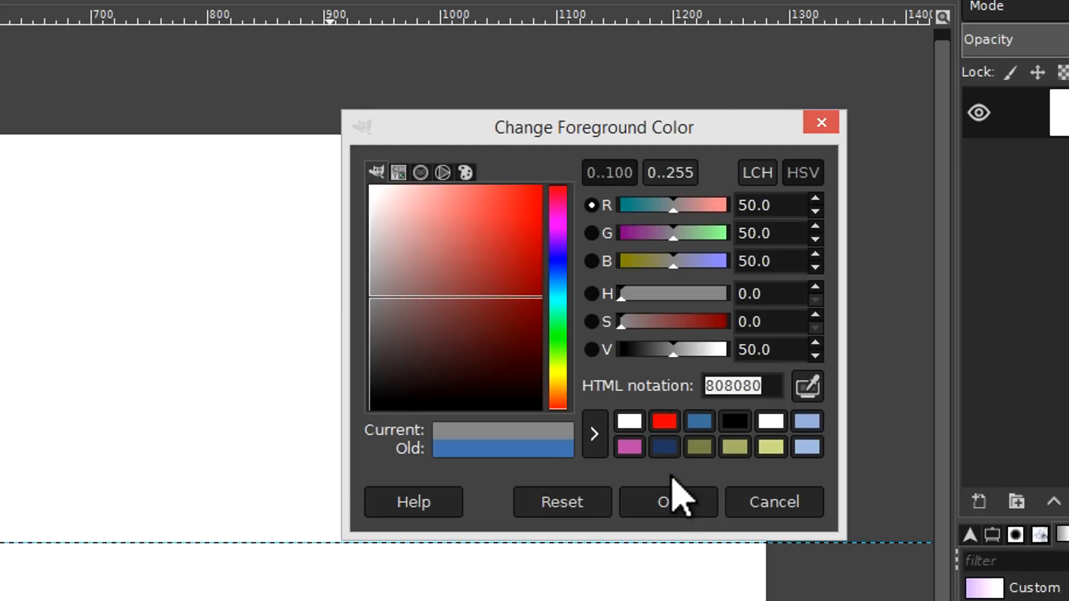
click(670, 498)
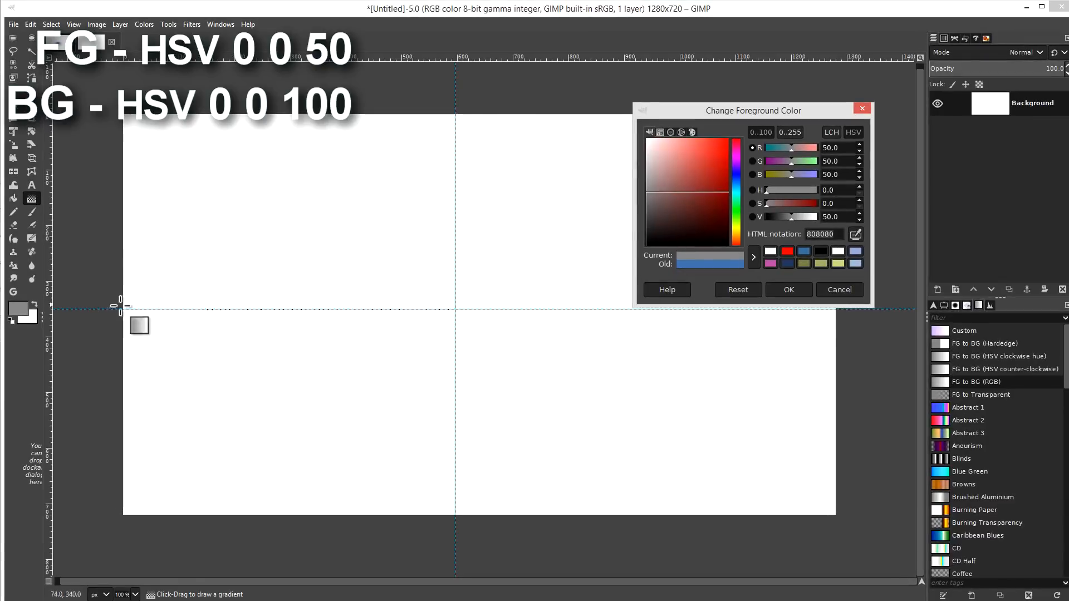
click(30, 317)
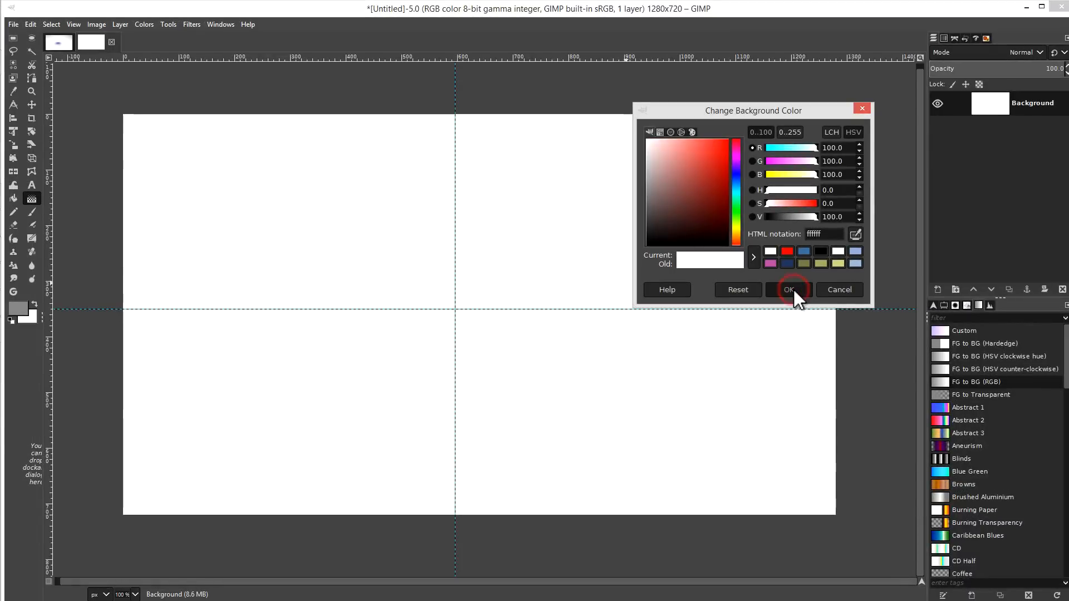
click(793, 289)
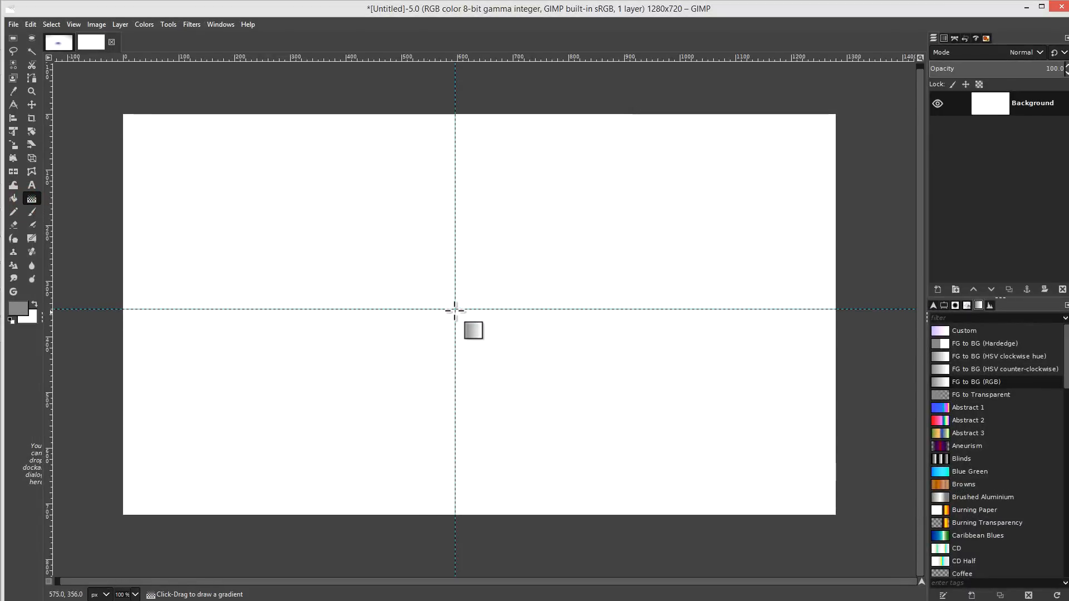
- Draw an FG to BG (RGB) gradient about 258 px straight up from the guide intersection and set its mode to Normal
drag(454, 309, 454, 164)
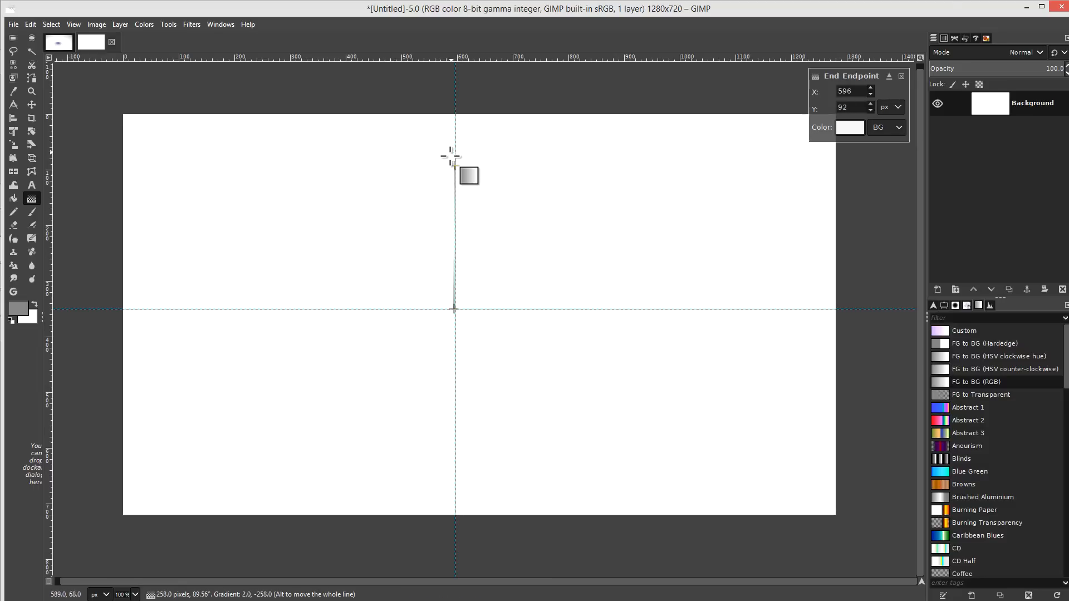
click(943, 306)
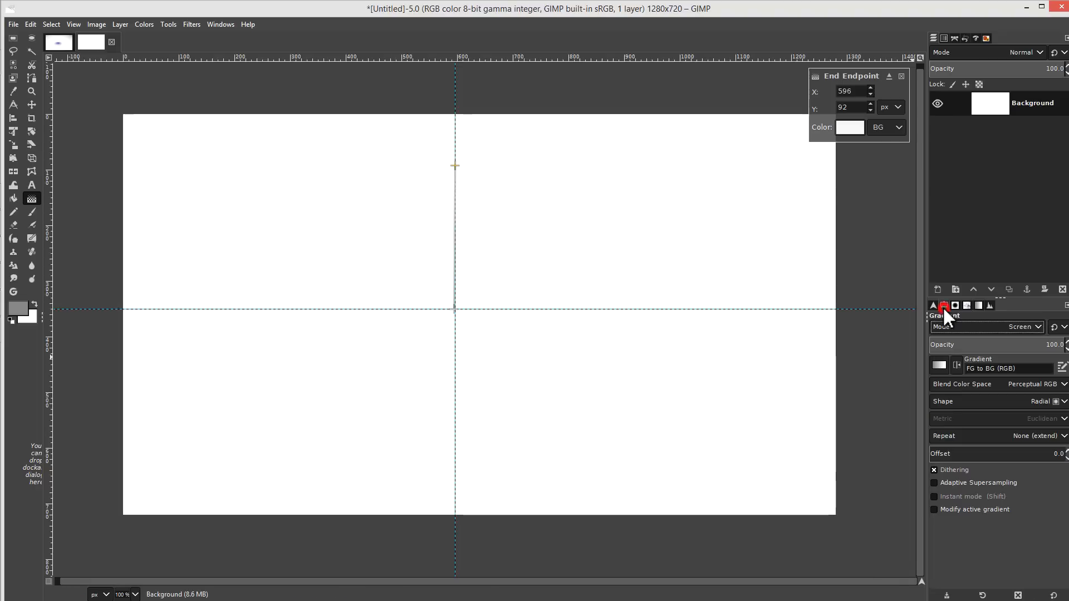
click(988, 330)
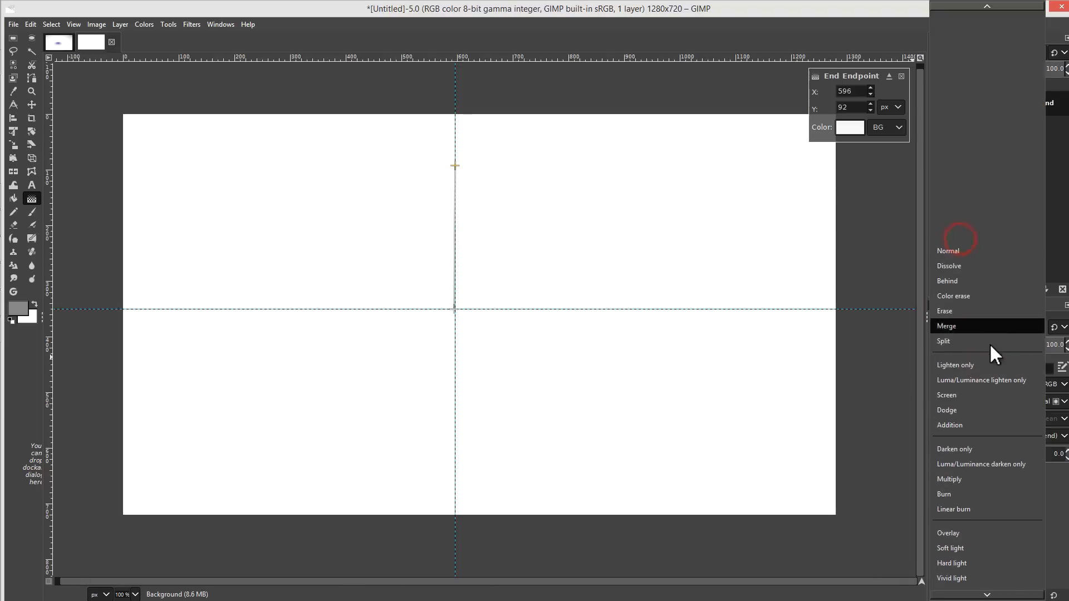
click(965, 256)
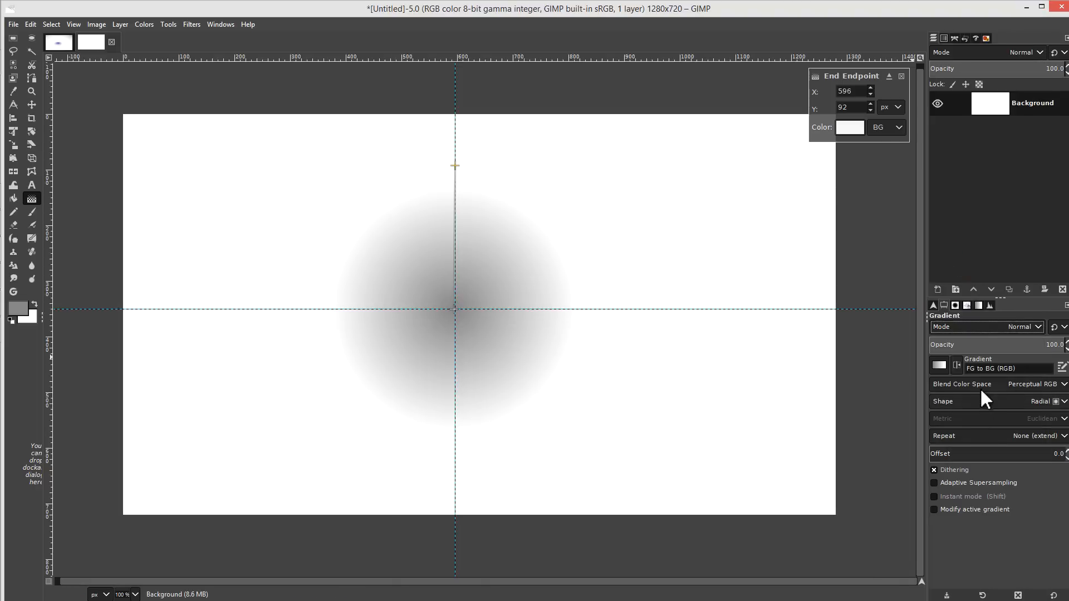
- Keep the gradient shape as Radial, move its endpoint to about X 598, Y 87, and apply it
click(996, 382)
click(996, 383)
click(987, 398)
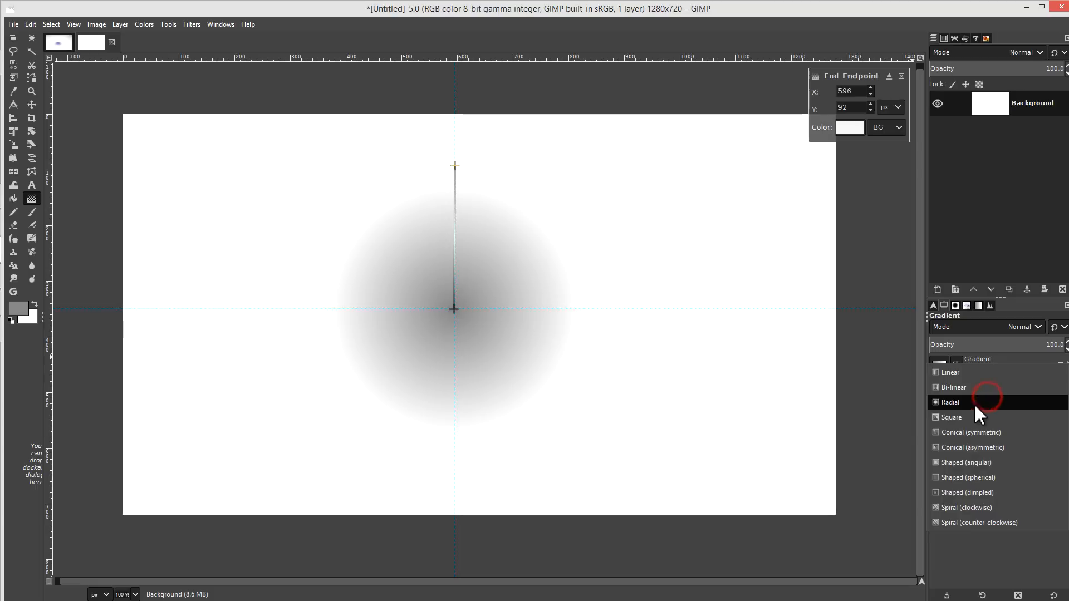
click(965, 403)
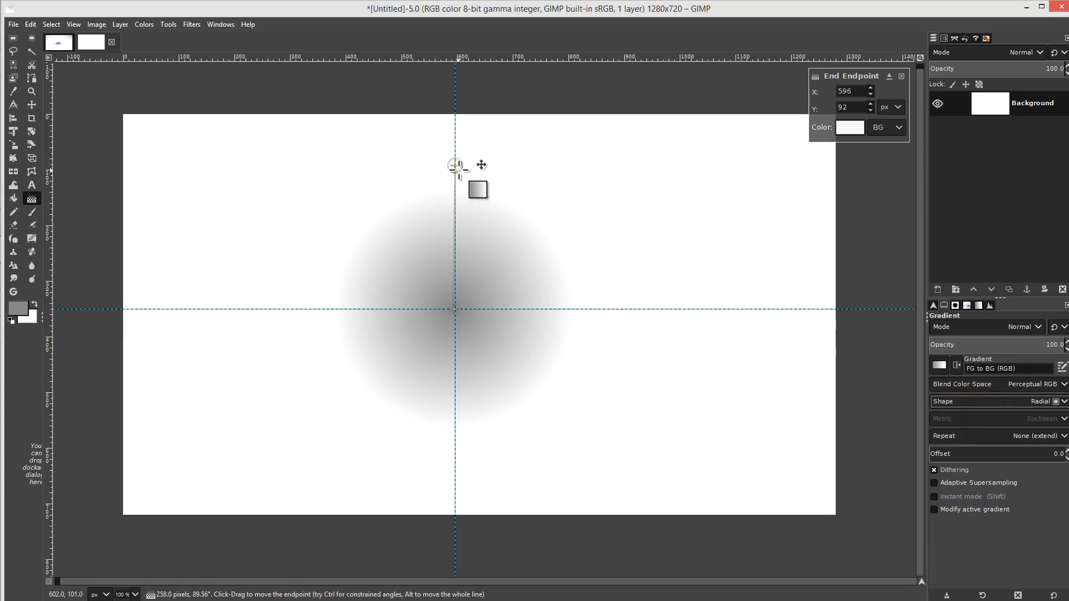
drag(455, 166, 455, 163)
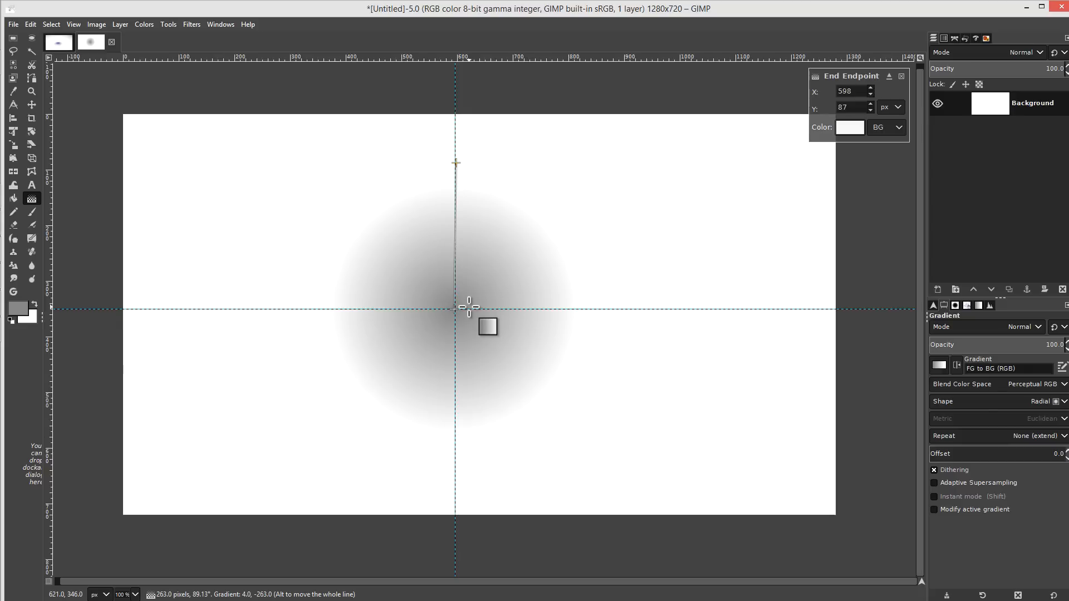
key(Return)
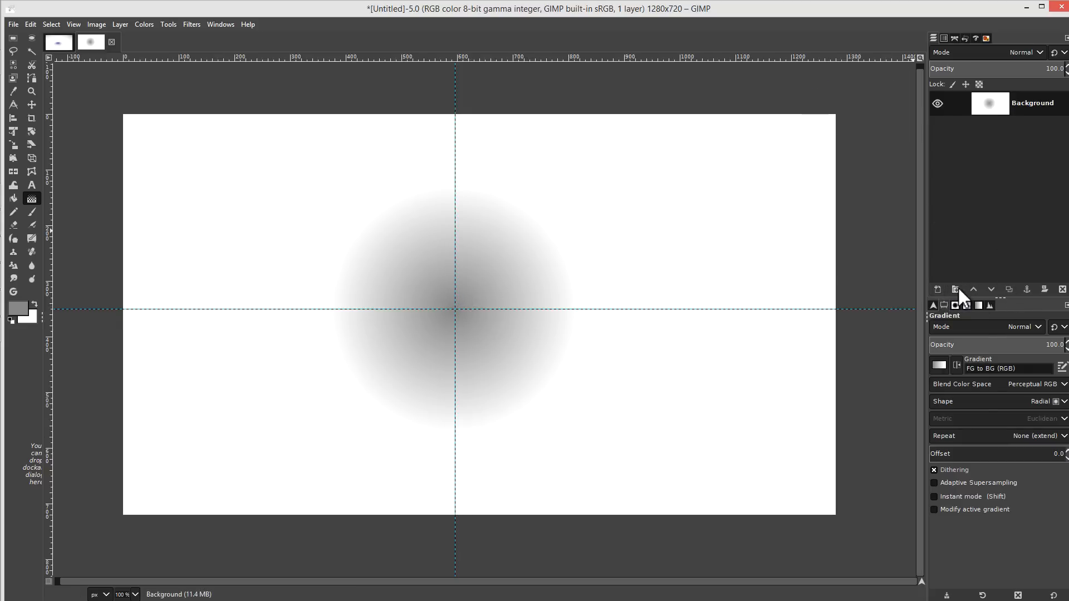
- Add a white-filled 1280 × 720 px layer in Normal mode and move it below the Background layer
click(939, 289)
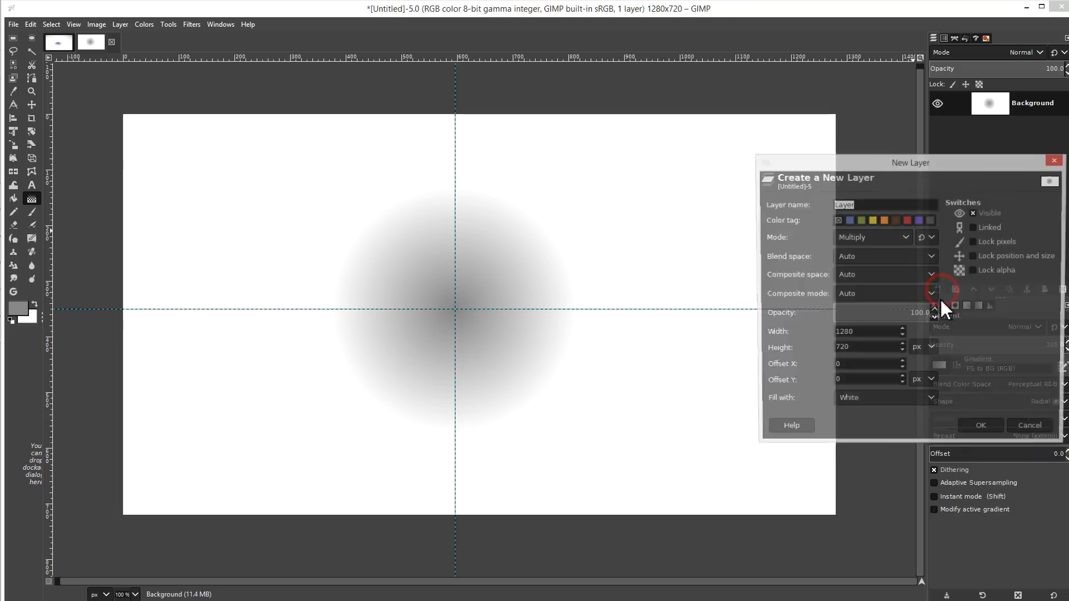
click(875, 238)
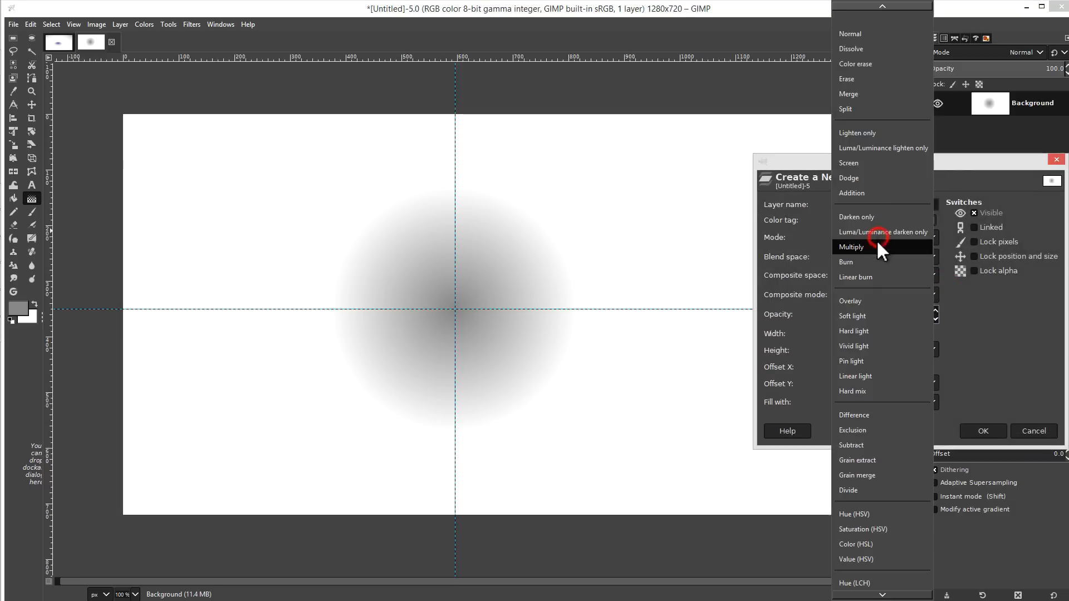
click(864, 146)
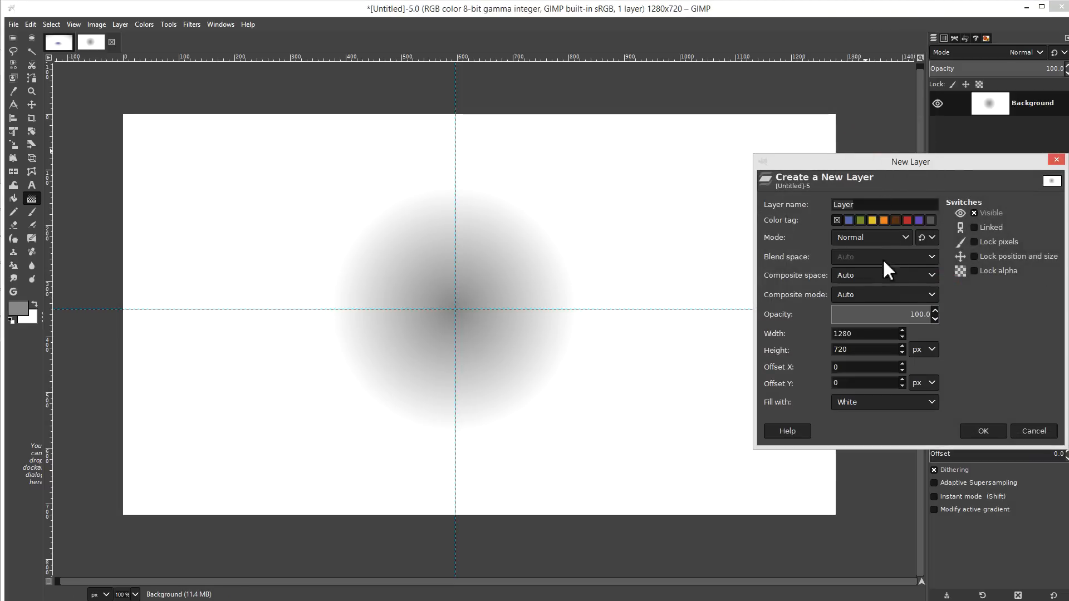
click(983, 430)
click(858, 404)
click(975, 432)
click(995, 430)
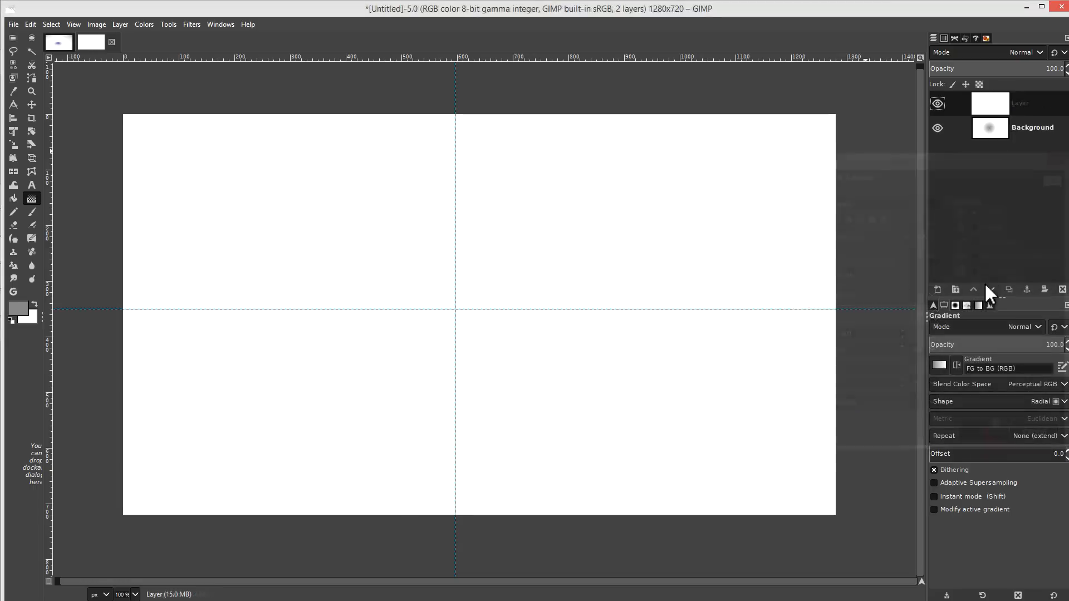
click(991, 290)
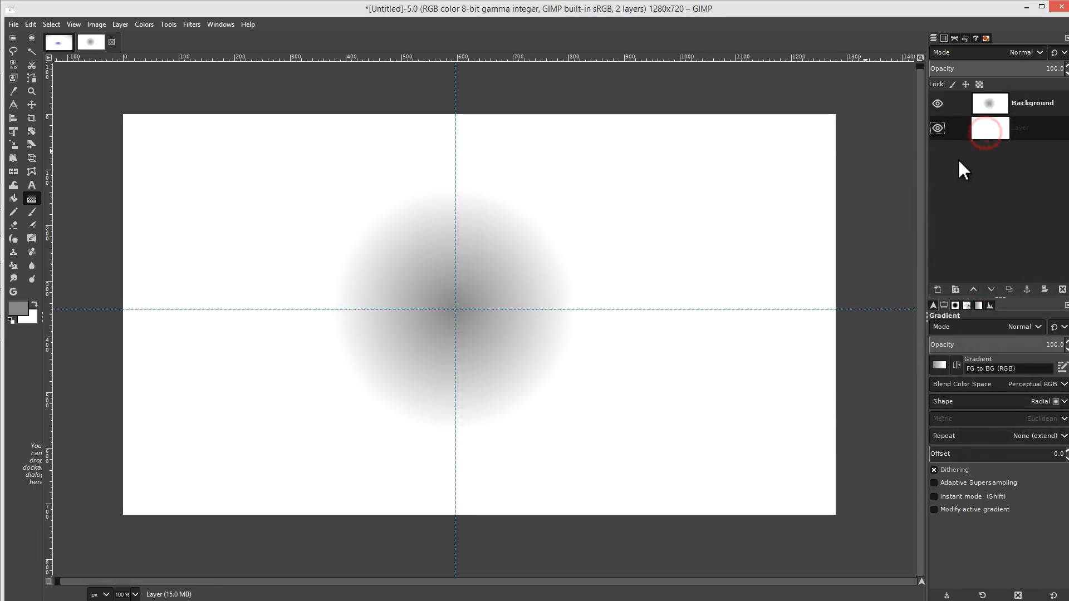
- Select the Background layer and choose the Newsprint (newsprint) GEGL operation for it
click(1017, 115)
click(166, 25)
click(182, 106)
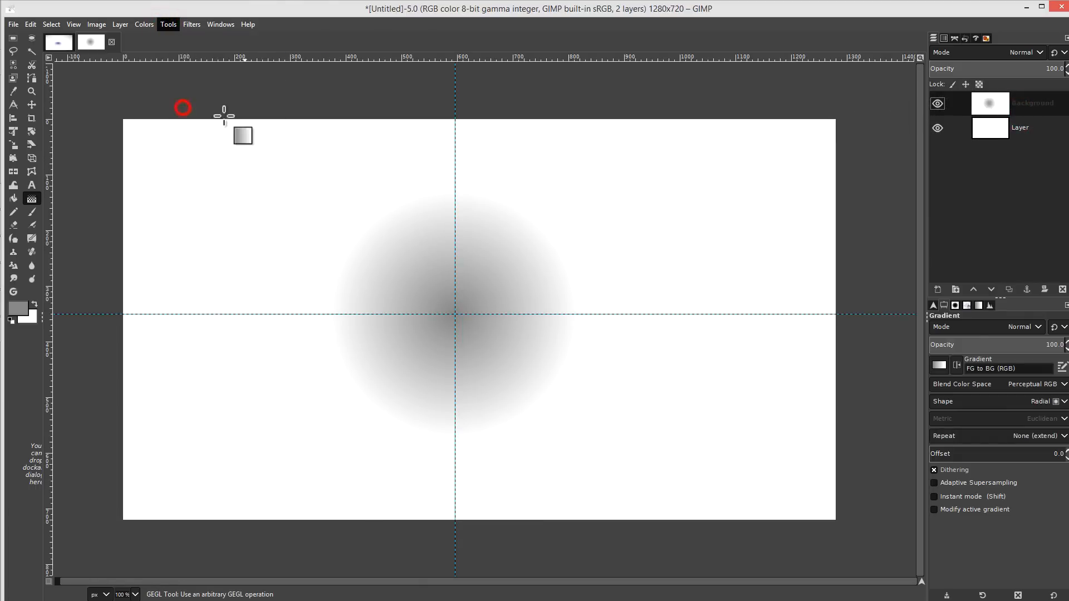
click(792, 128)
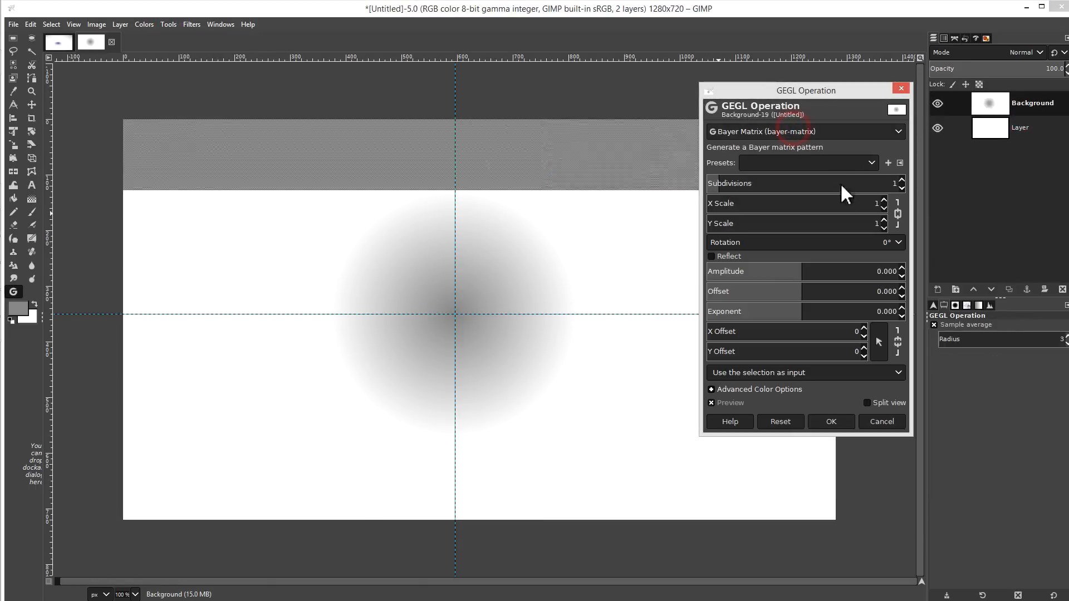
click(813, 131)
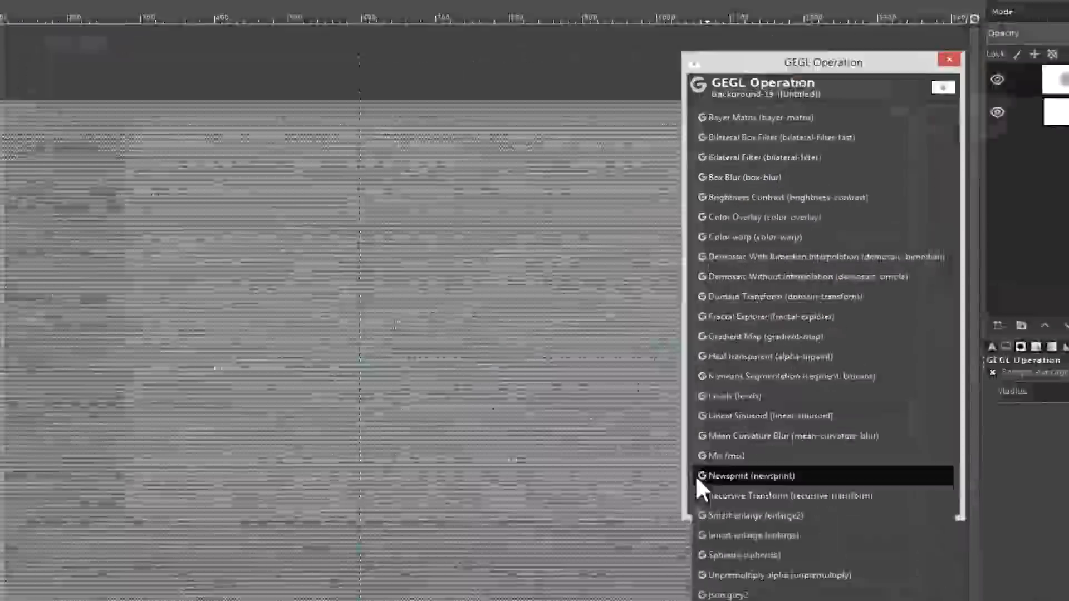
click(763, 404)
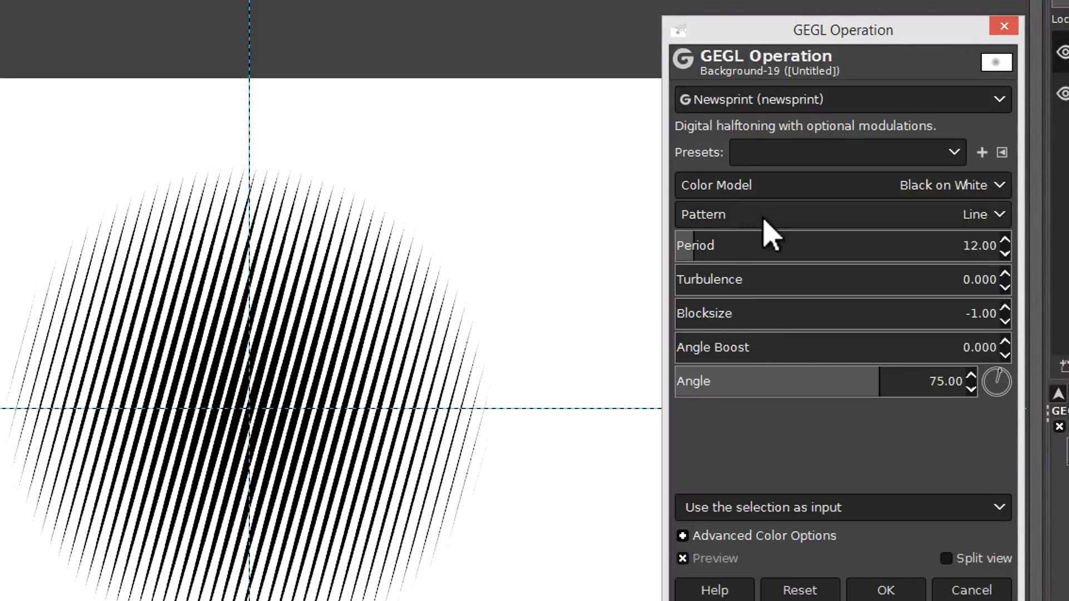
- Try the Circle pattern for the Newsprint halftone, keeping the Black on White color model
click(740, 186)
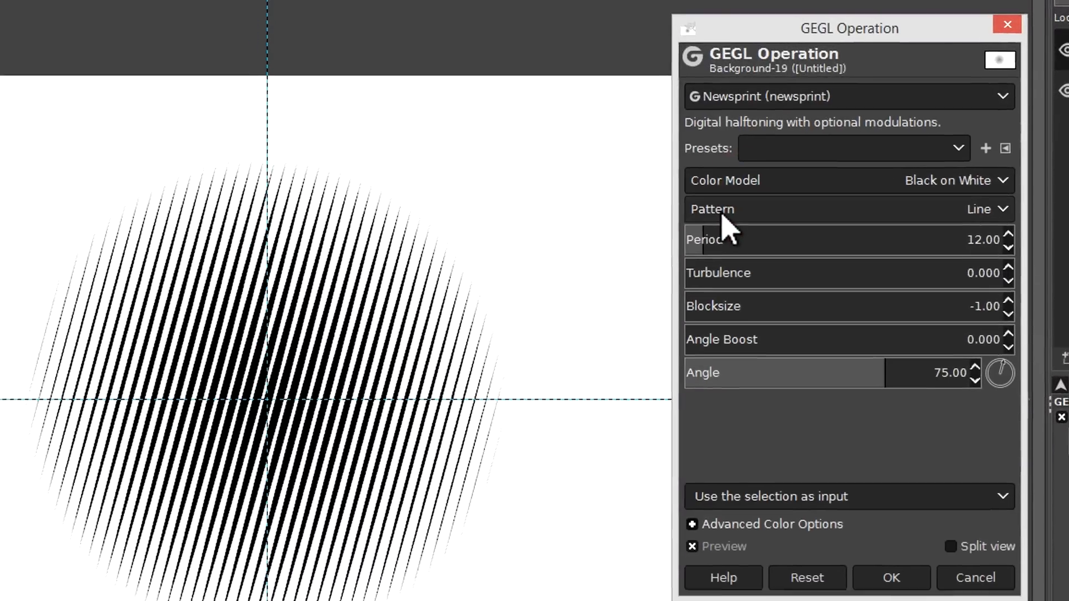
click(718, 214)
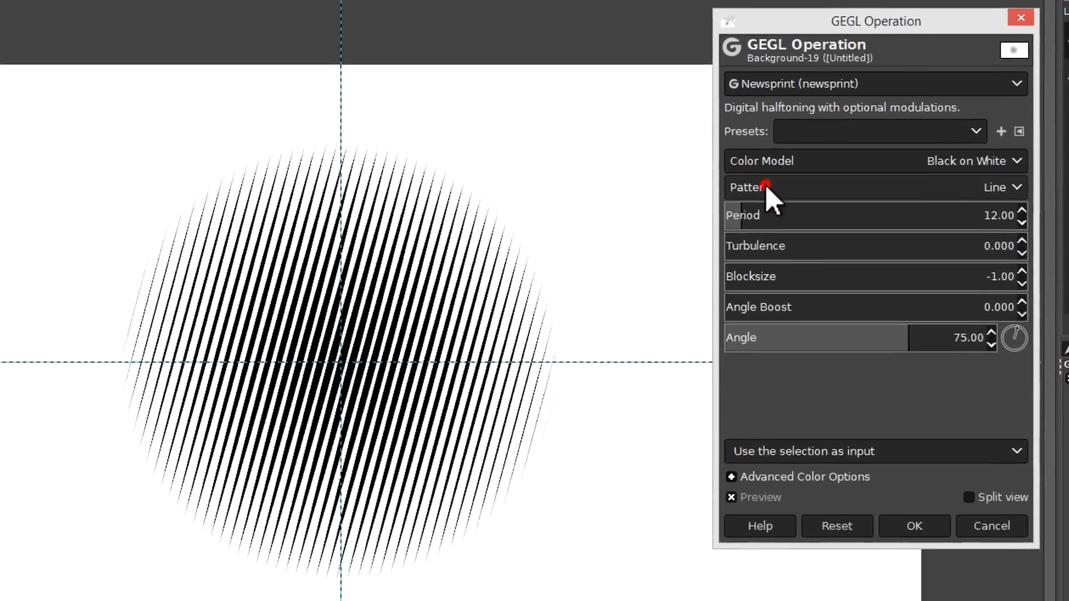
click(766, 203)
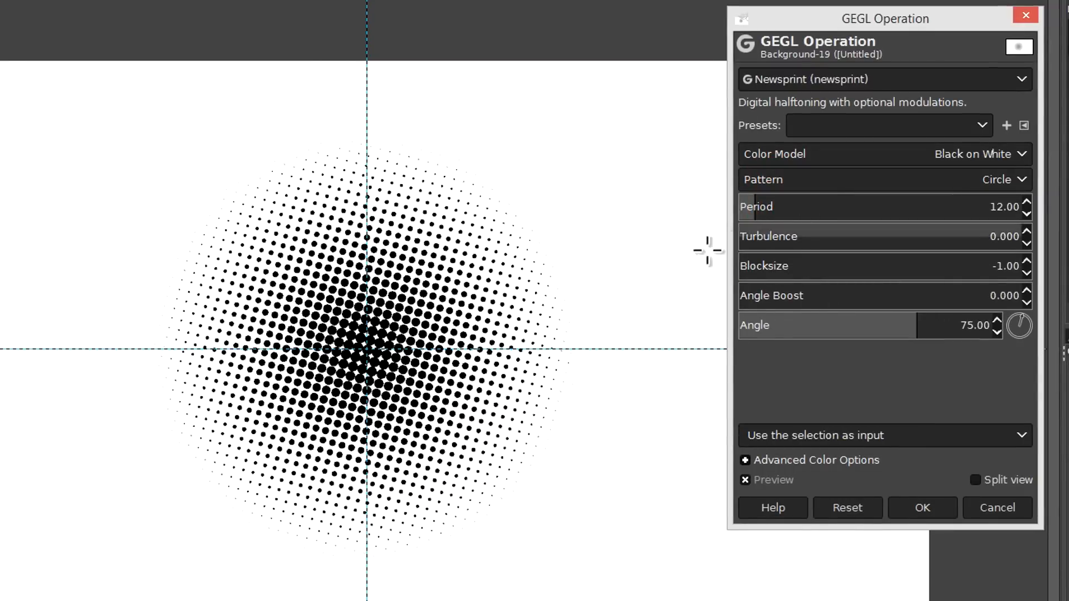
click(847, 155)
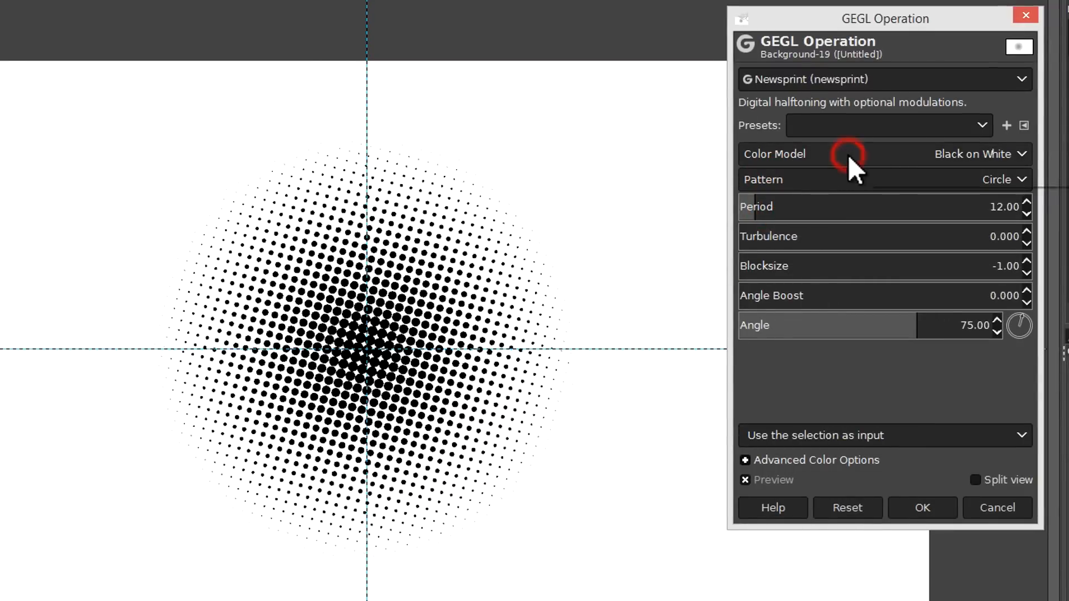
click(847, 155)
click(785, 180)
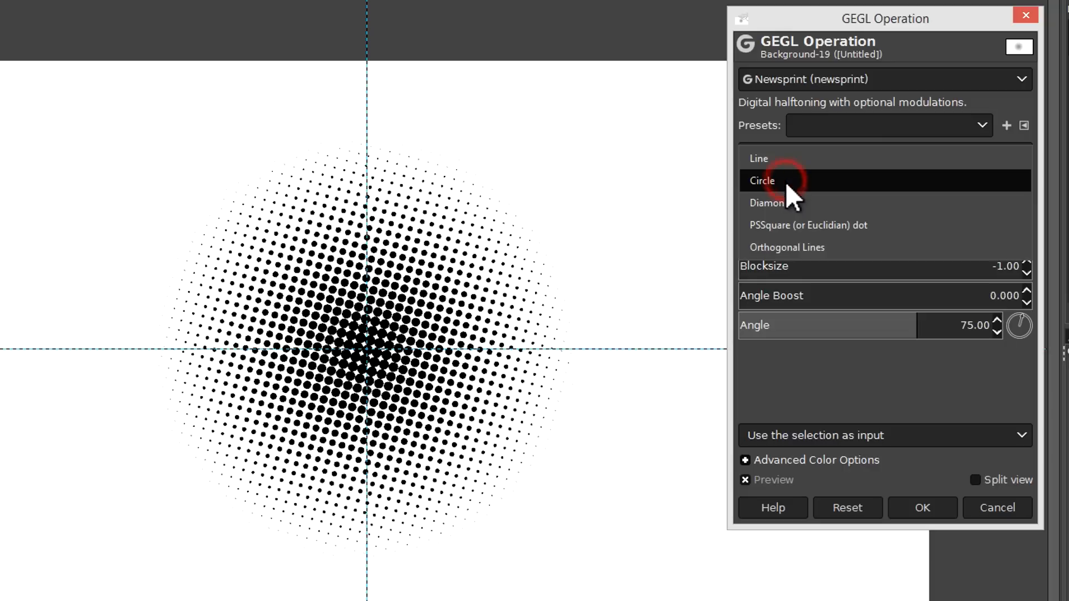
click(786, 182)
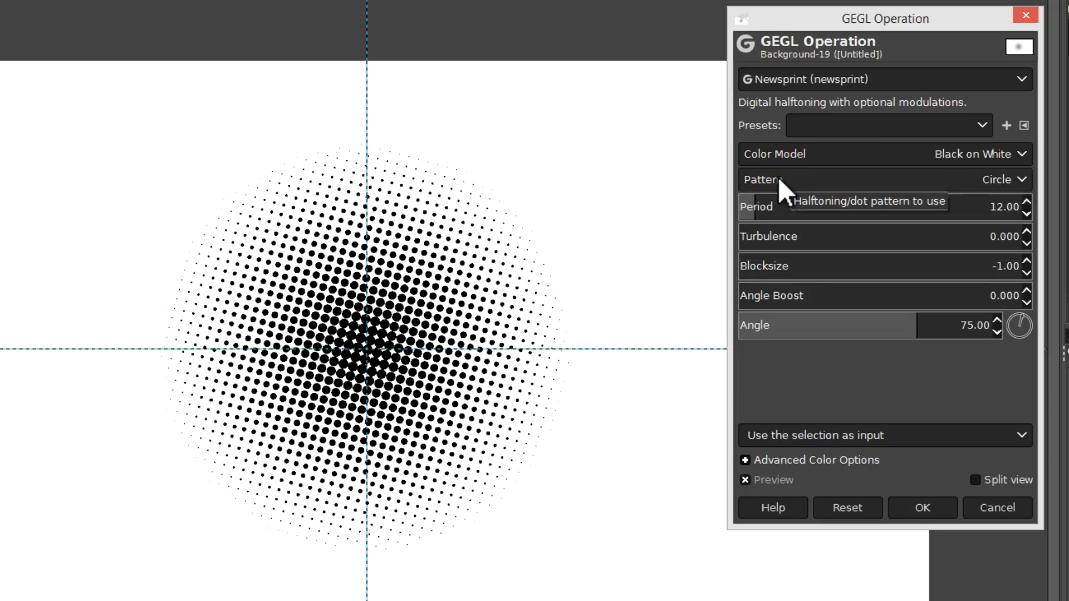
- Try the Diamond and PSSquare (or Euclidian) dot patterns for the Newsprint halftone
click(777, 177)
click(778, 209)
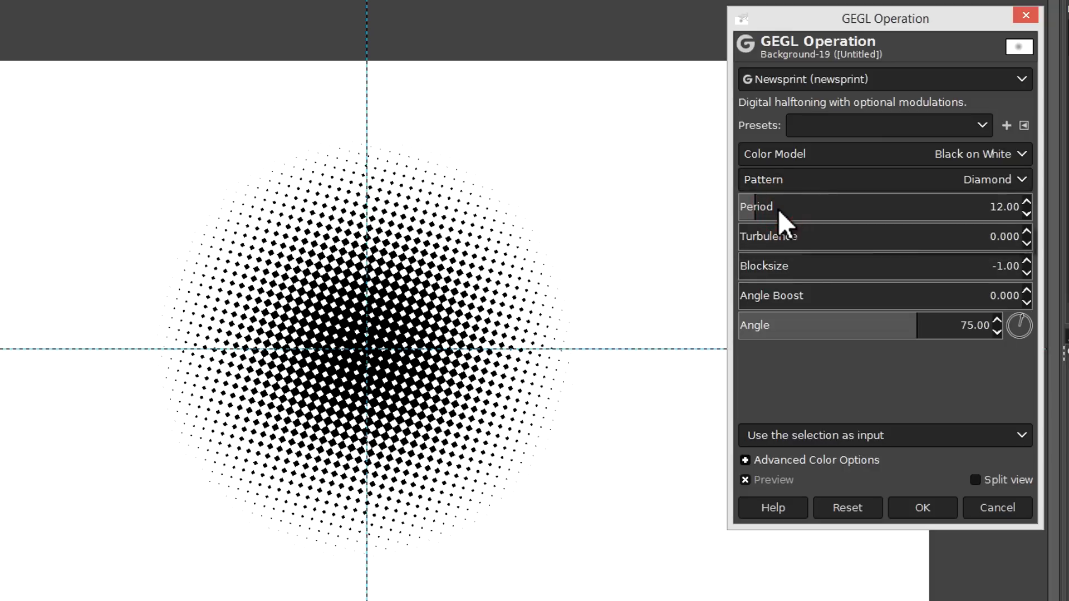
click(801, 178)
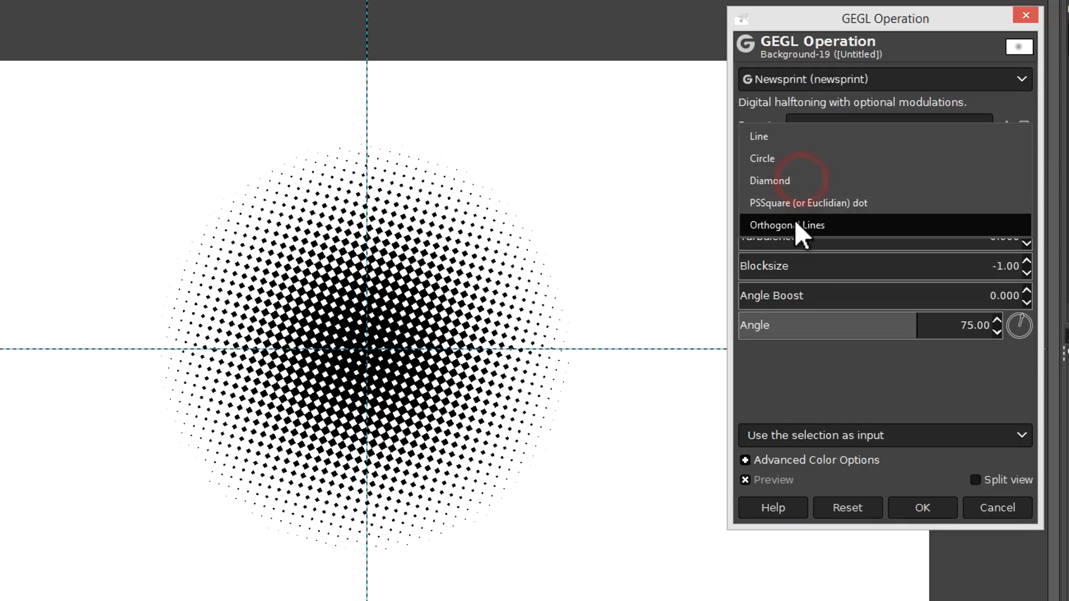
click(794, 209)
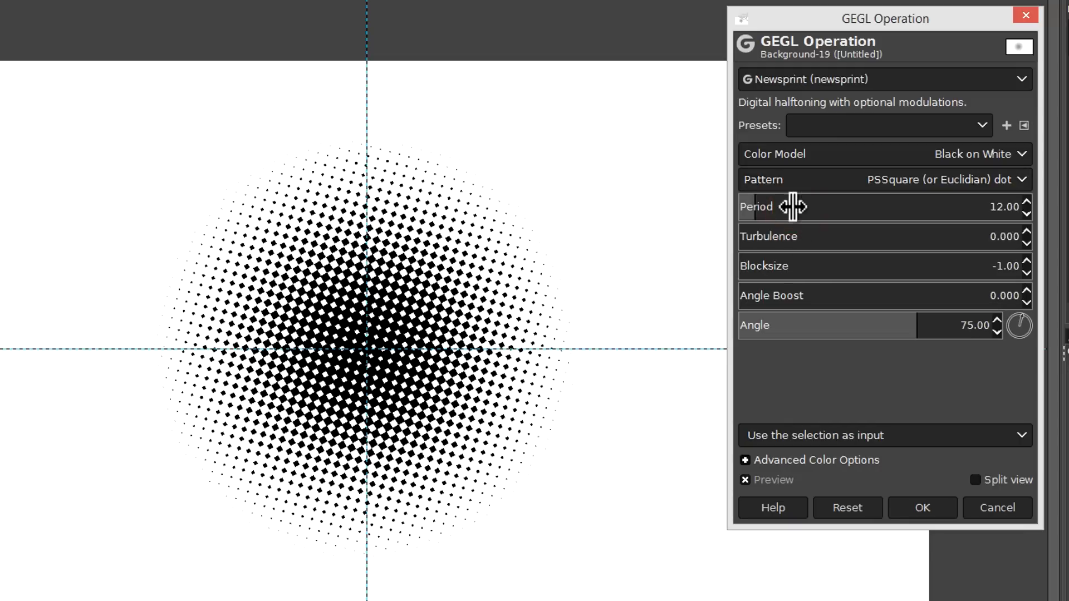
- Set the Newsprint pattern to Diamond and the period to 16, and apply the operation
click(794, 179)
click(788, 161)
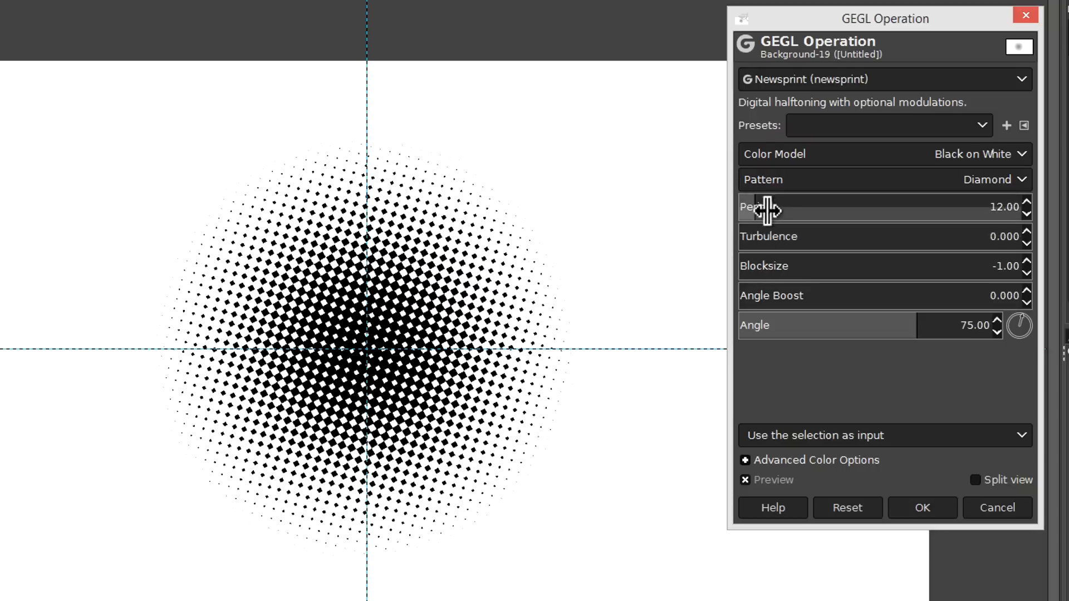
click(1026, 201)
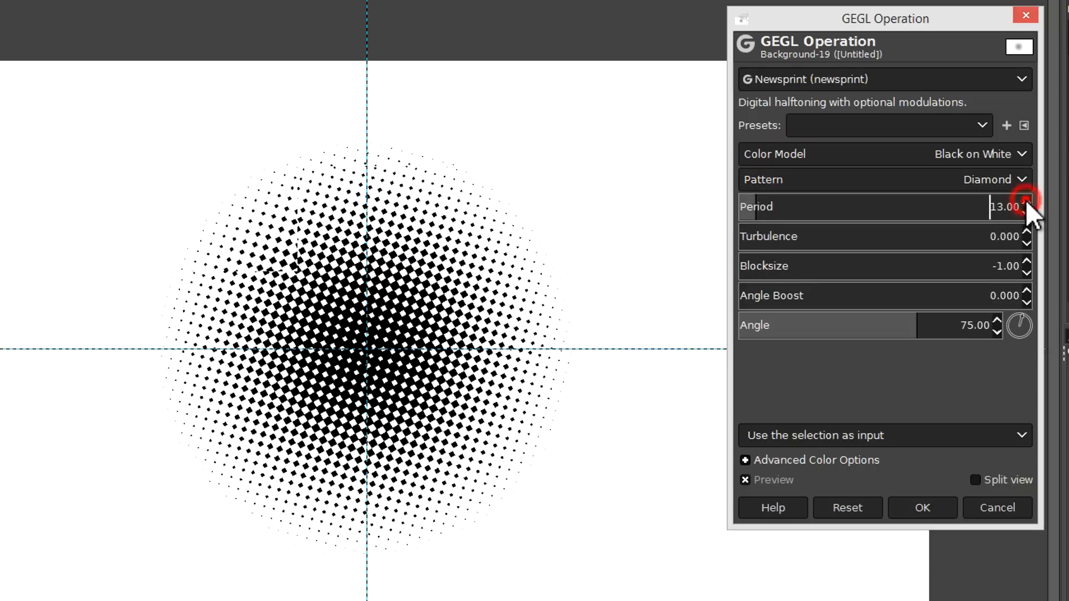
click(1026, 201)
click(1026, 201)
click(1025, 201)
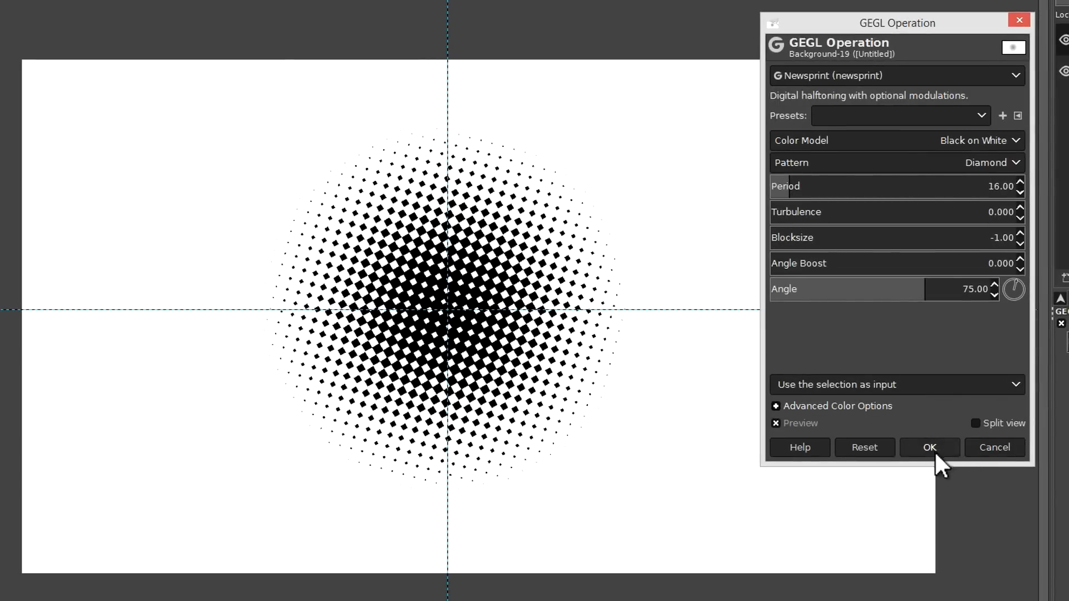
click(931, 447)
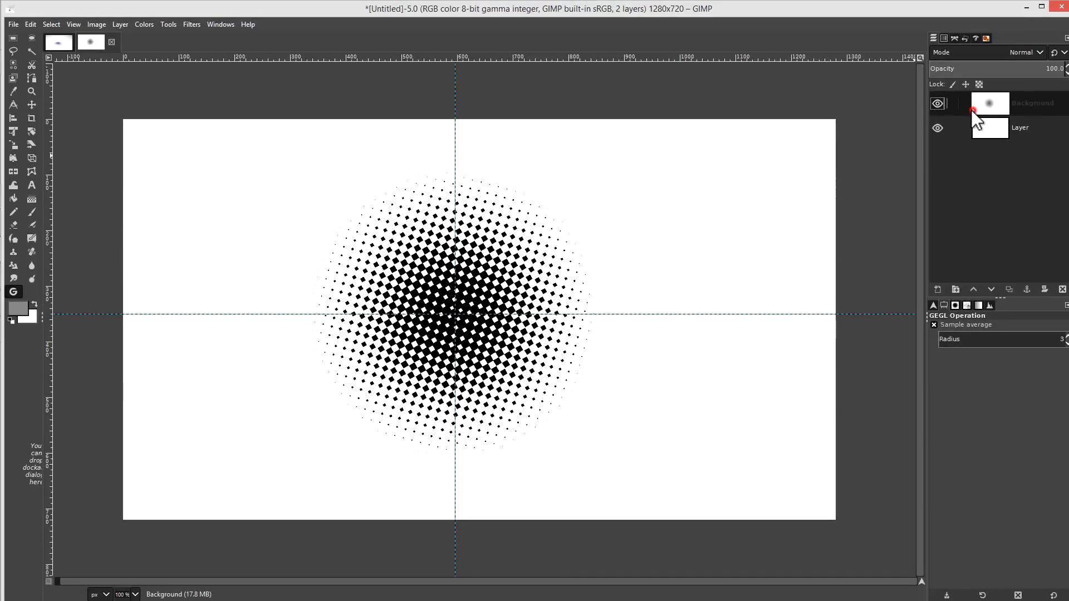
- Hide the rulers around the canvas
click(73, 24)
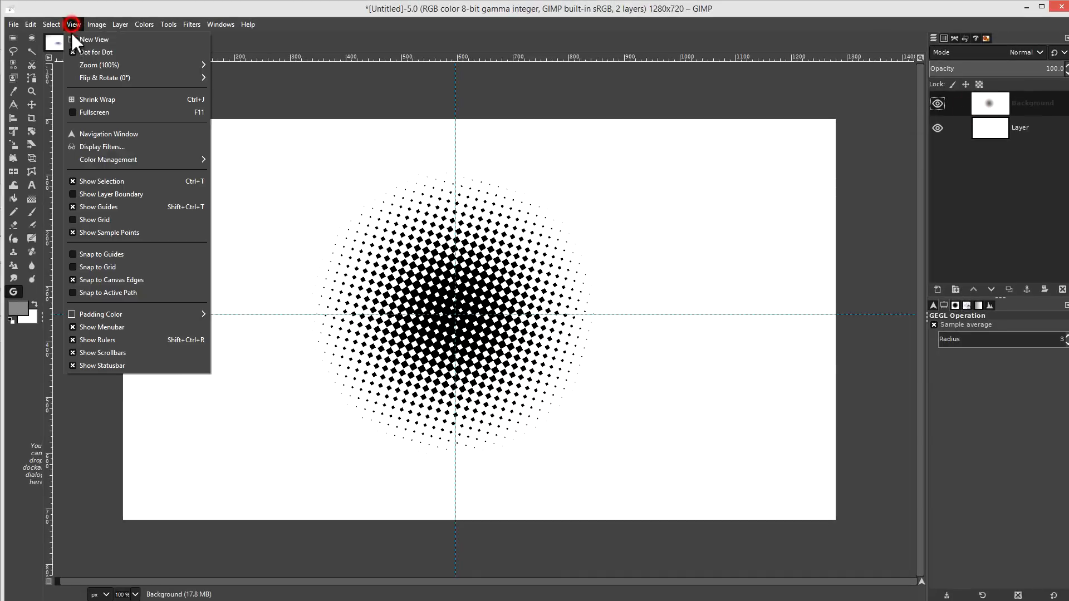
click(107, 341)
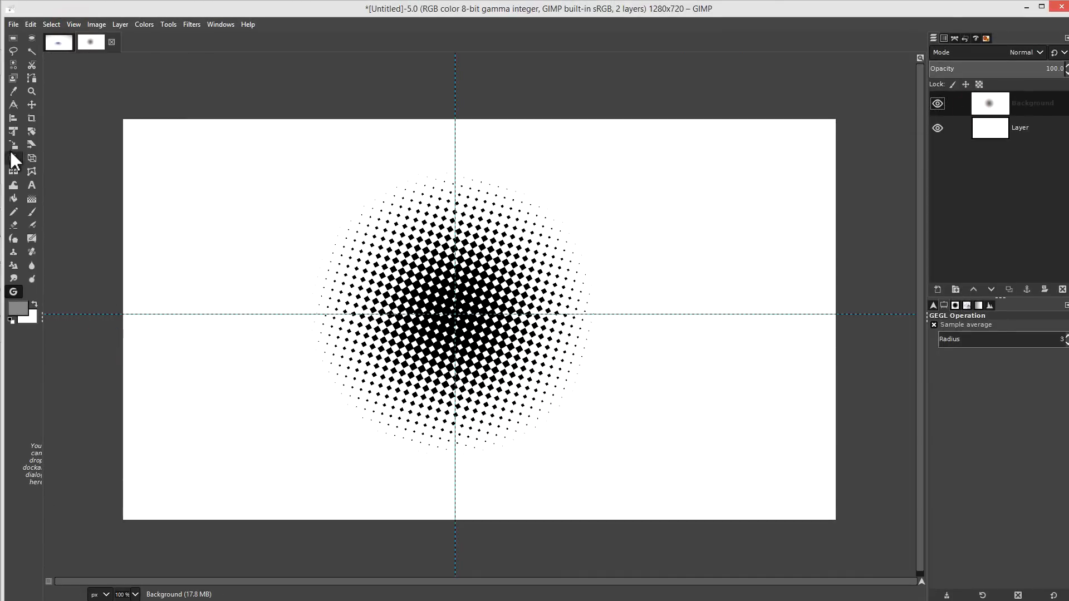
- Start a Unified Transform on the Background layer and move both top perspective corners about 190 px inward
click(13, 132)
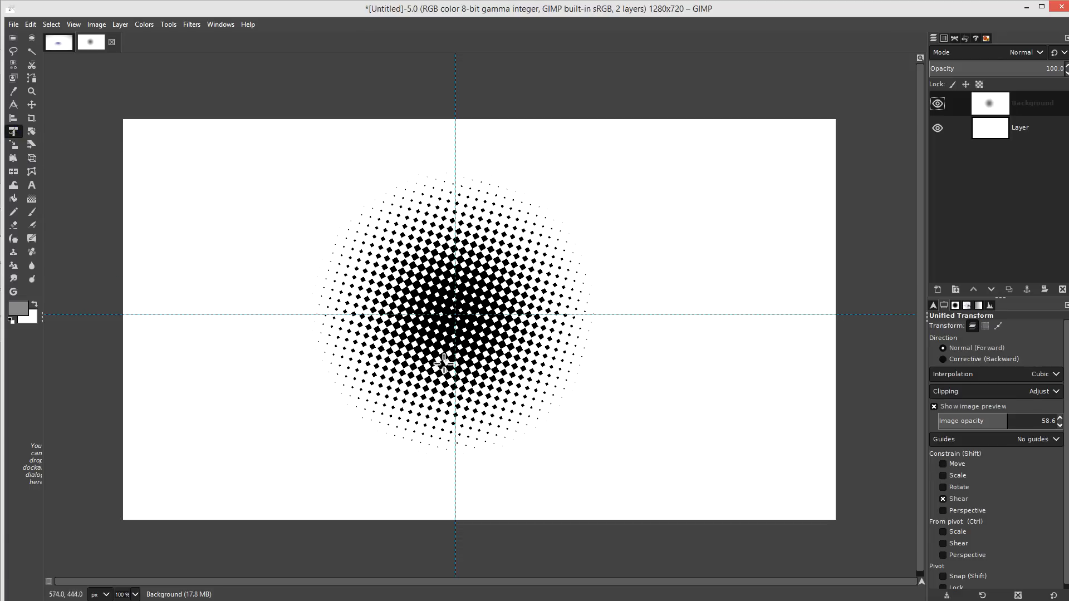
click(452, 319)
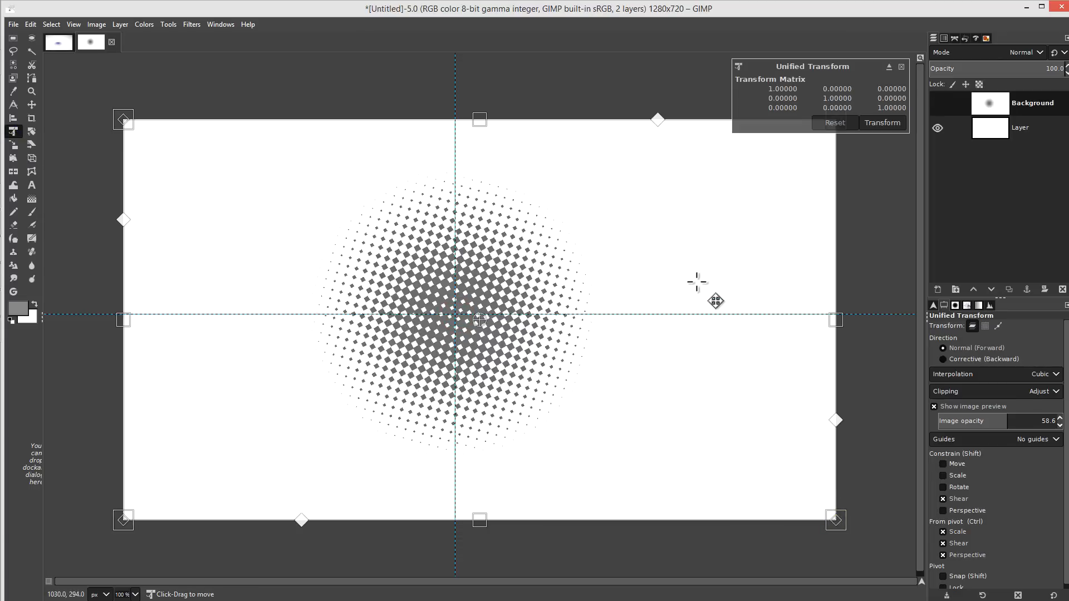
scroll(705, 278, down, 3)
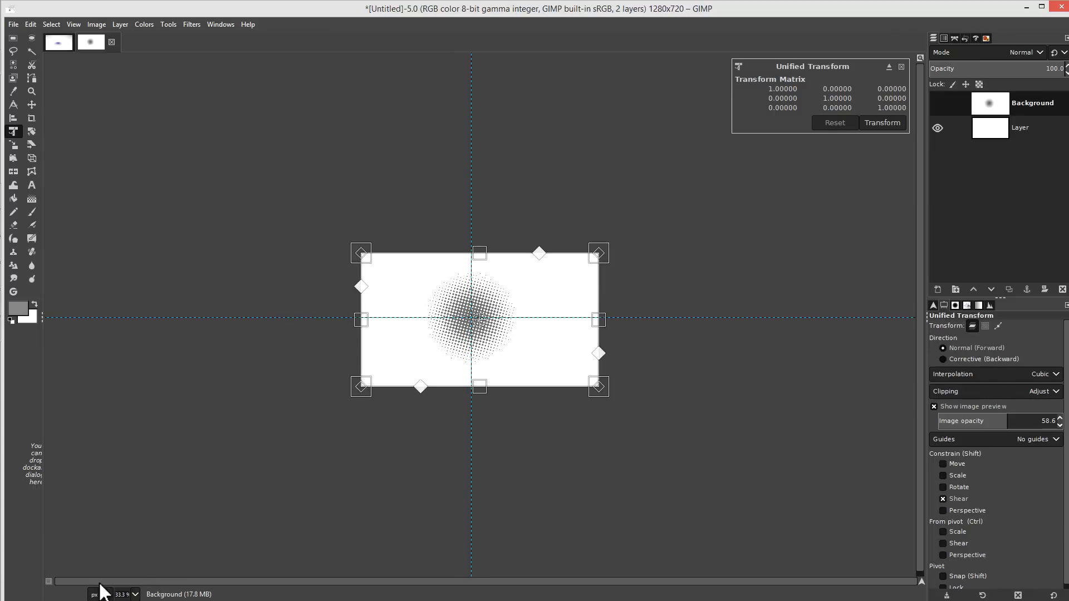
click(135, 594)
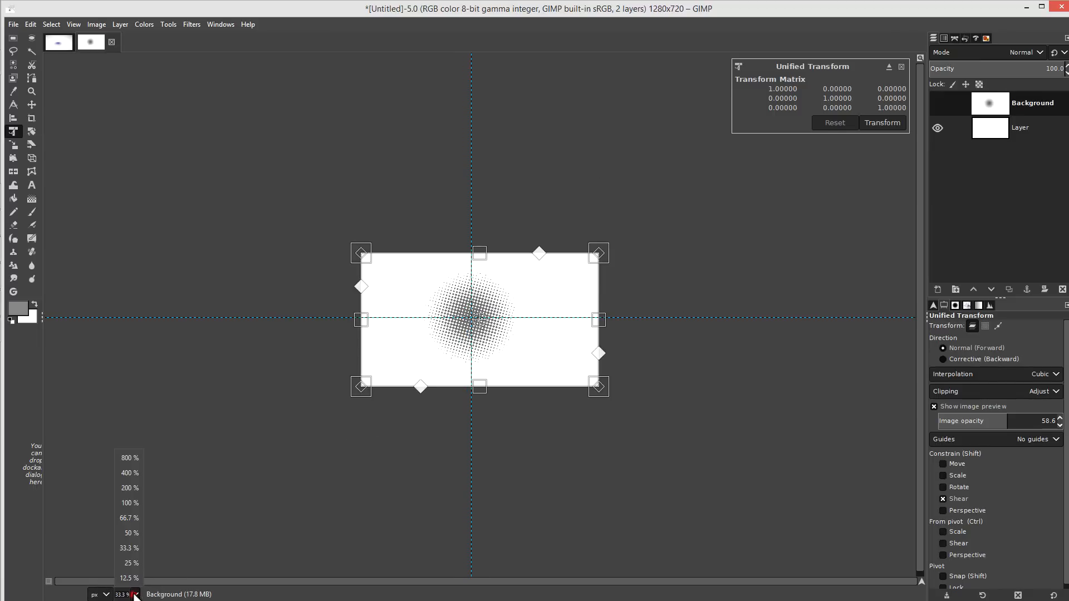
click(134, 547)
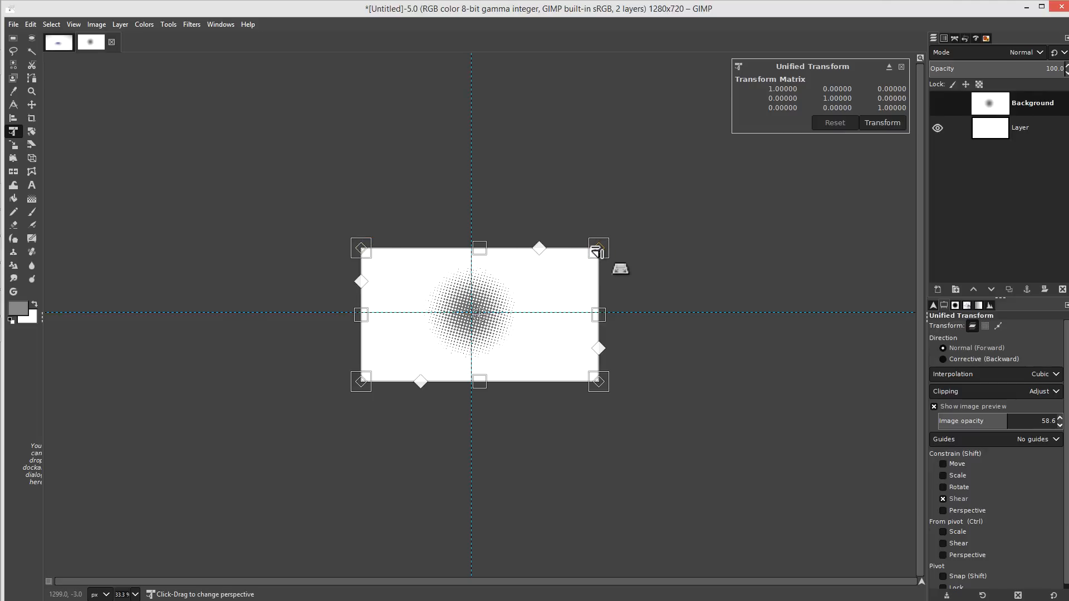
drag(592, 251, 562, 251)
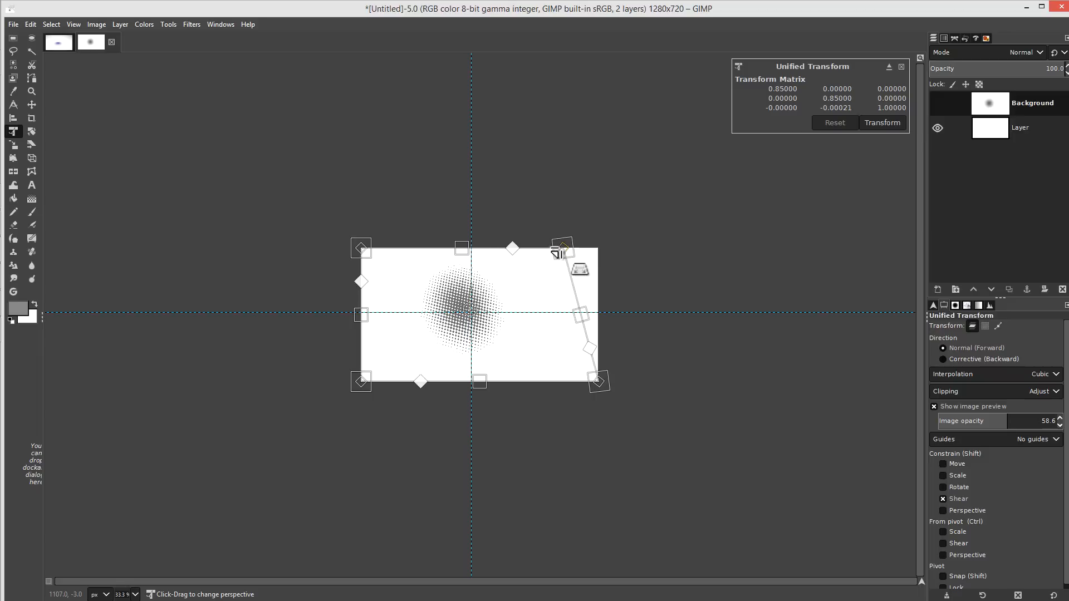
drag(364, 247, 400, 247)
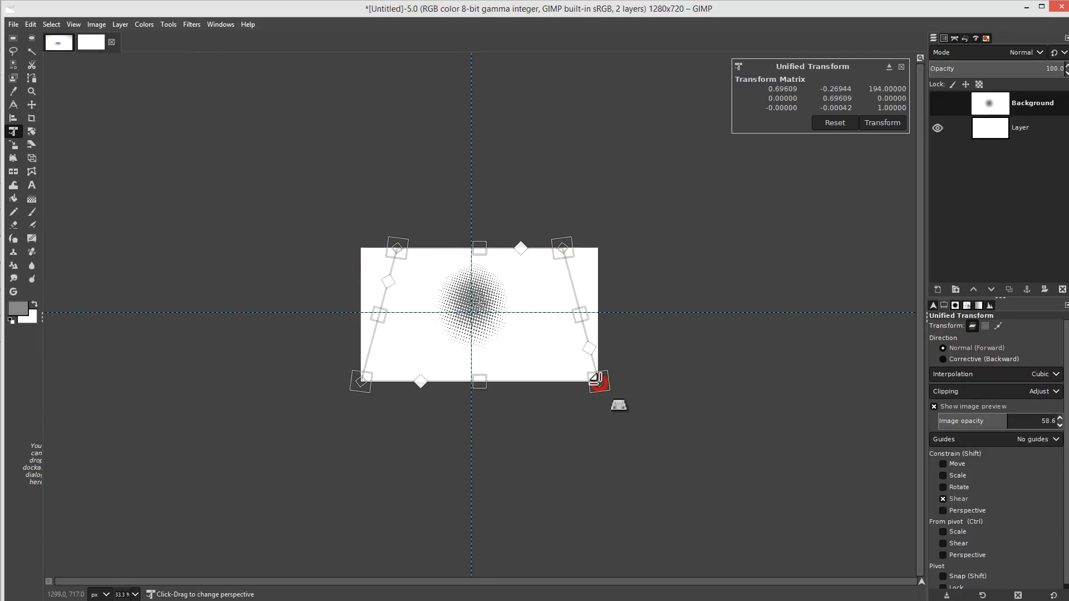
- Stretch the bottom perspective corners outward, about 880 px left and 760 px right, and move the layer down about 219 px
drag(594, 380, 727, 376)
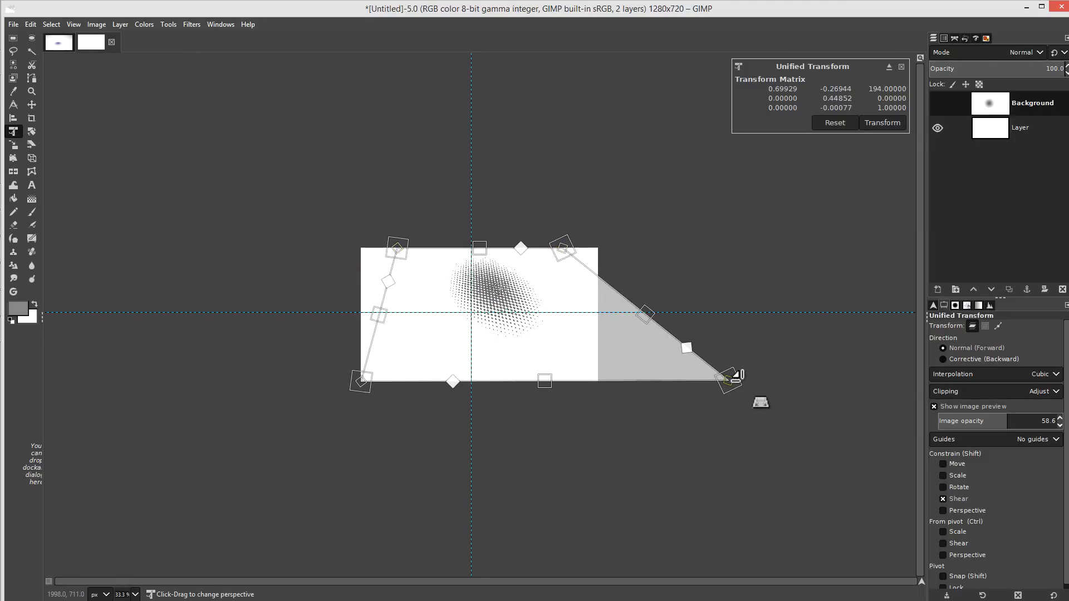
drag(362, 382, 197, 395)
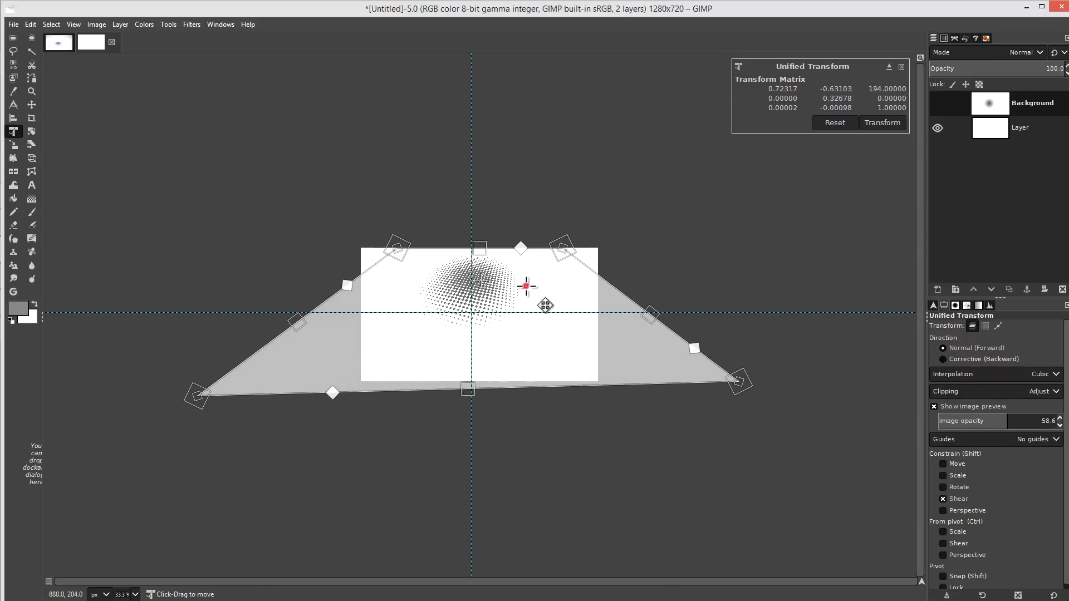
drag(526, 286, 523, 326)
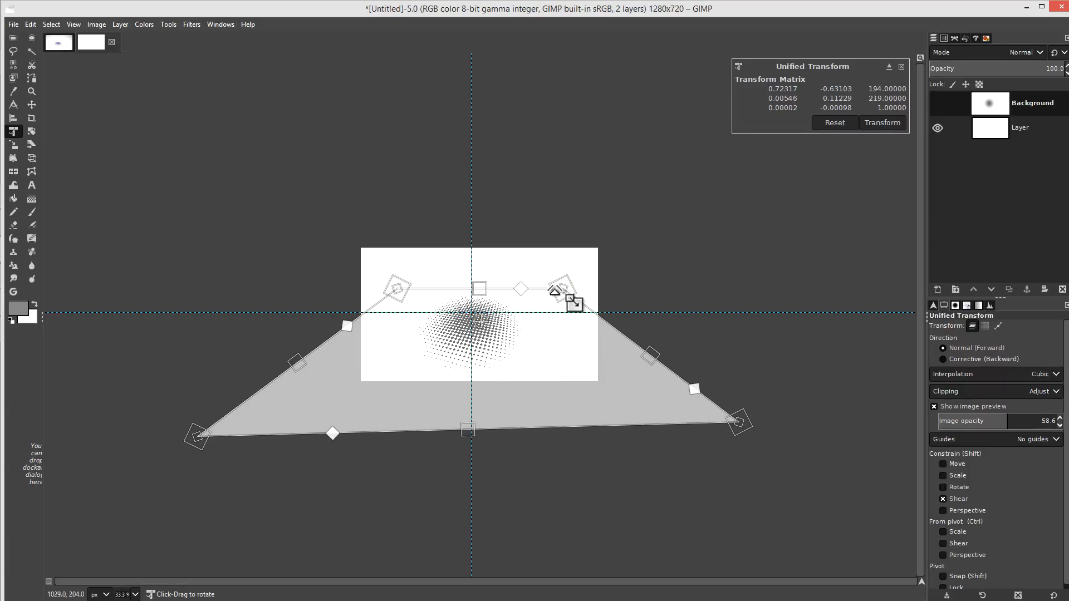
- Move both top perspective corners about 54 px further inward to narrow the layer's upper edge
drag(562, 291, 554, 294)
drag(551, 294, 548, 296)
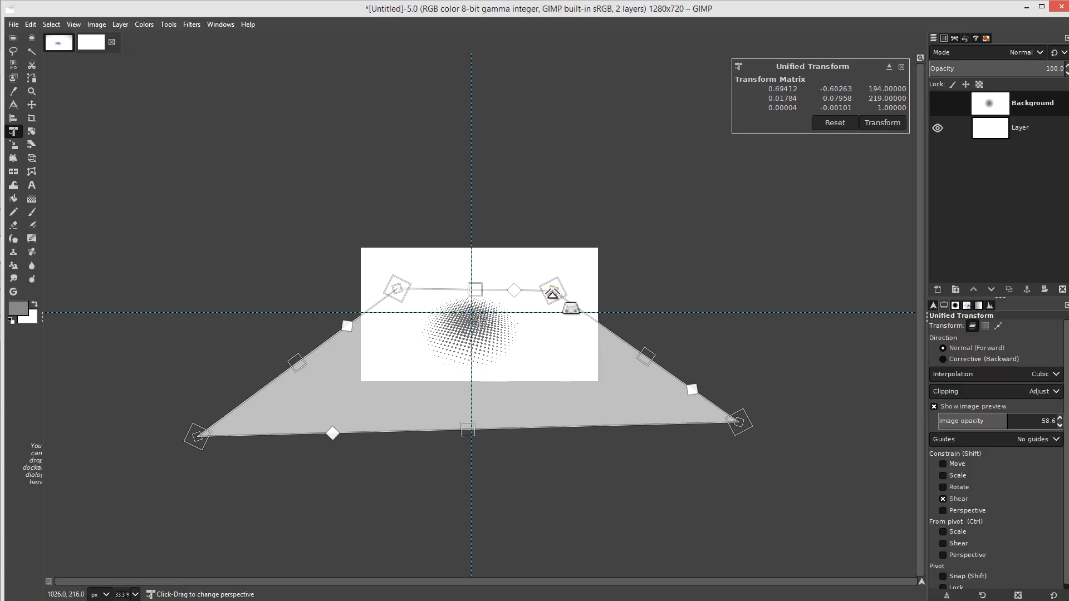
click(399, 288)
drag(400, 288, 410, 289)
- Stretch the bottom perspective corners to about X -1270 and X 2470, raise the bottom edge slightly, and apply the transform
scroll(548, 275, up, 3)
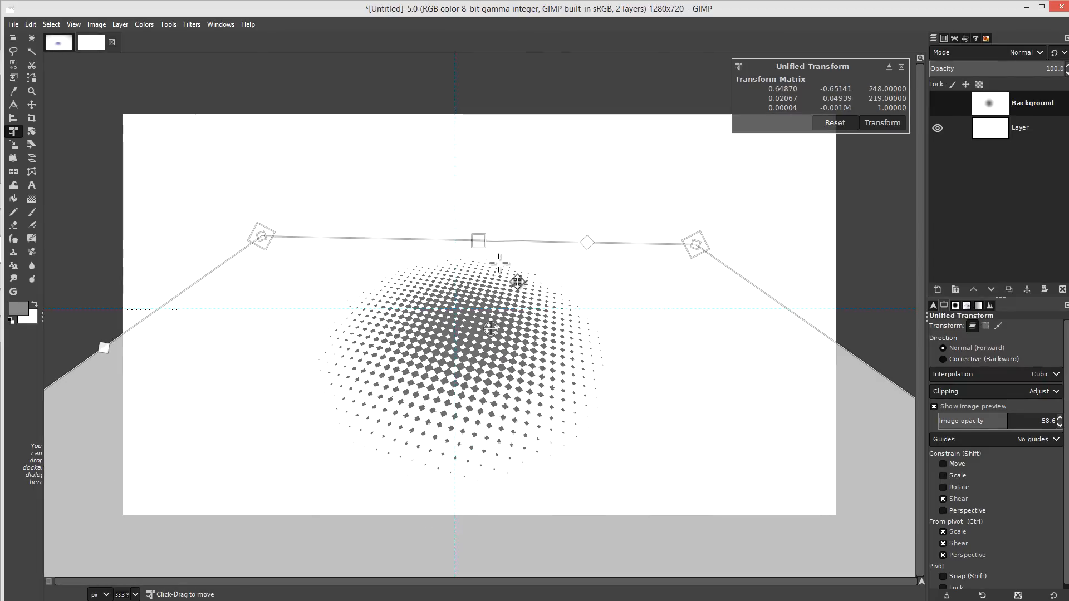
scroll(500, 380, up, 1)
scroll(559, 408, down, 7)
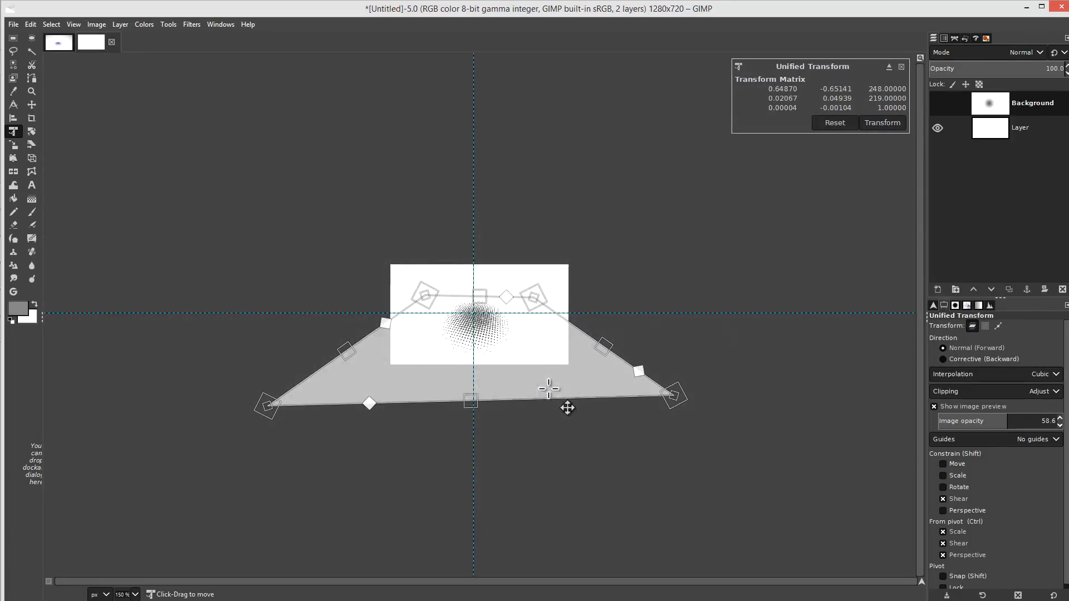
drag(572, 357, 605, 364)
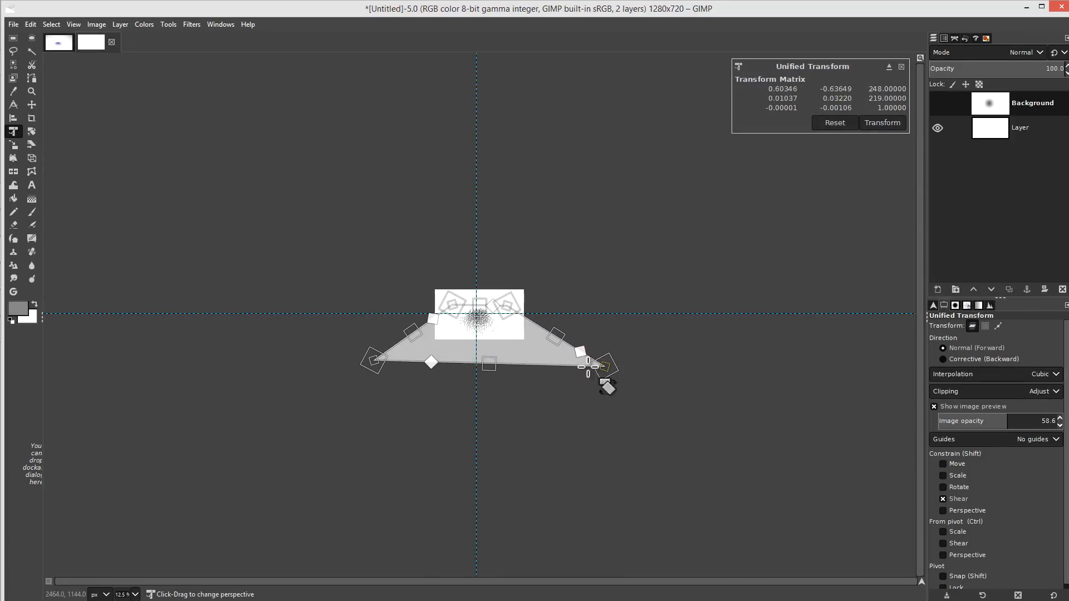
drag(373, 362, 351, 369)
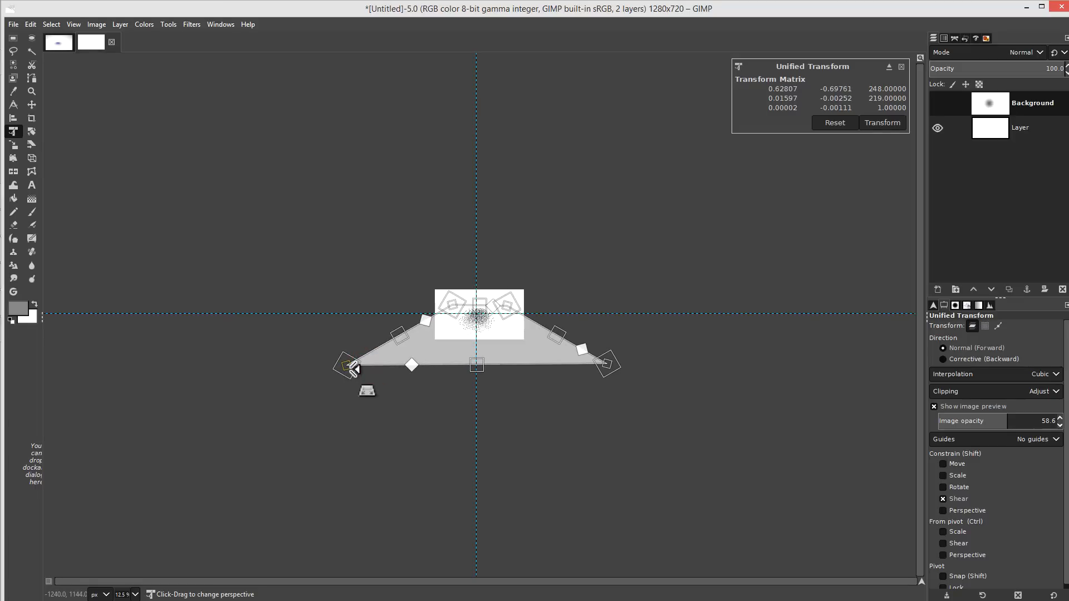
scroll(496, 295, up, 3)
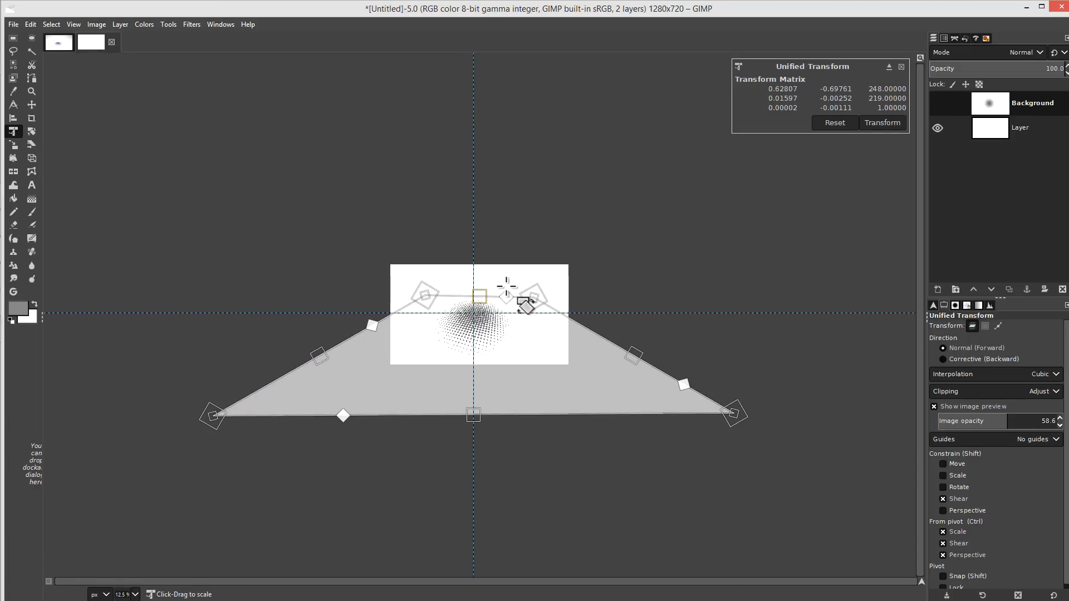
drag(471, 447, 472, 437)
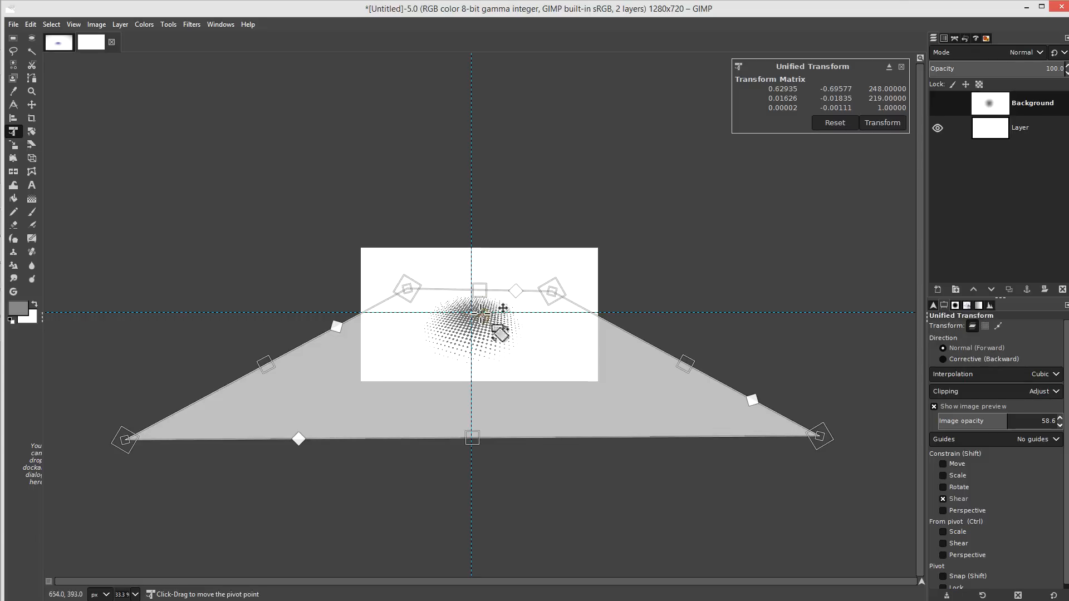
click(877, 123)
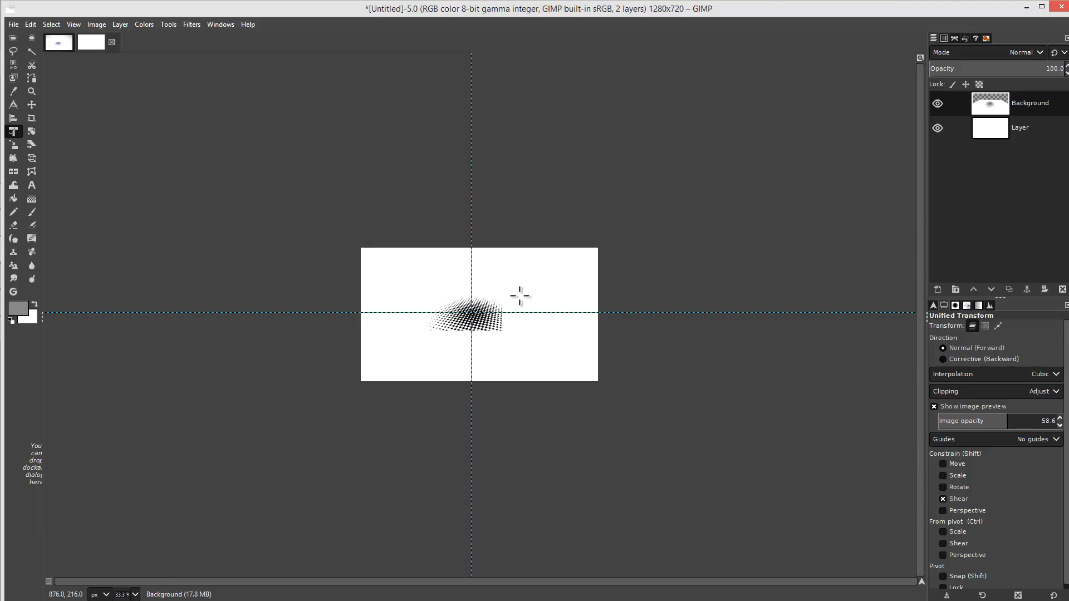
- Merge the transformed Background layer down onto the white layer beneath it
scroll(523, 287, up, 4)
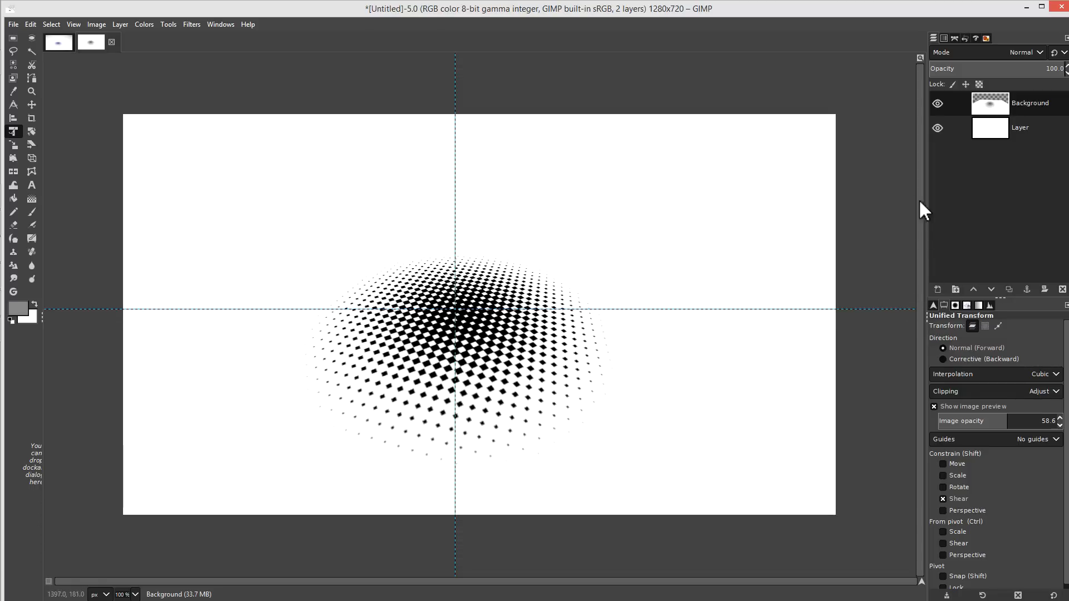
right_click(1054, 116)
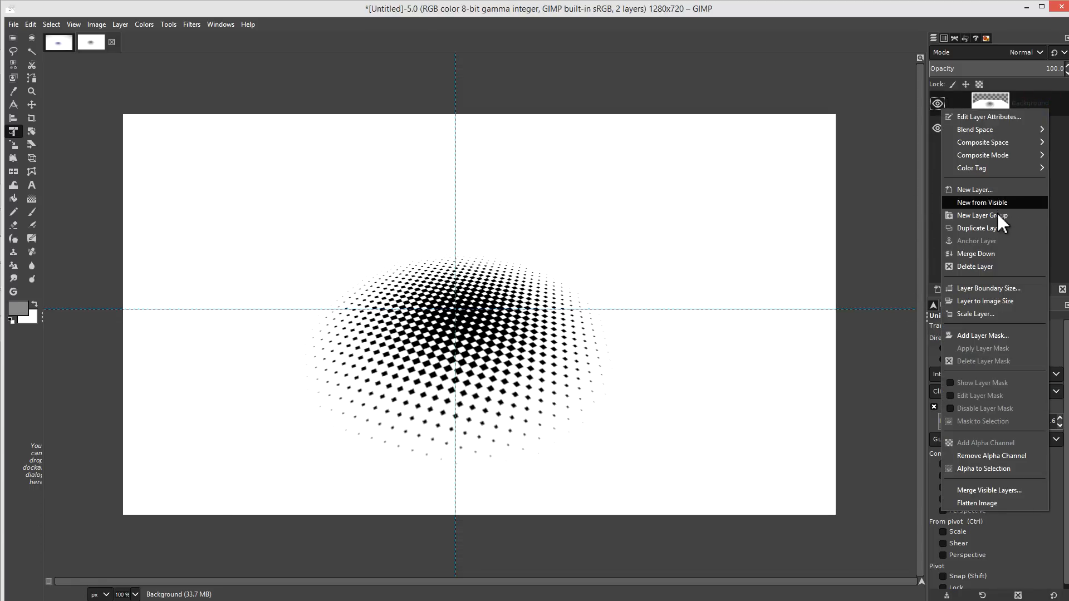
click(991, 255)
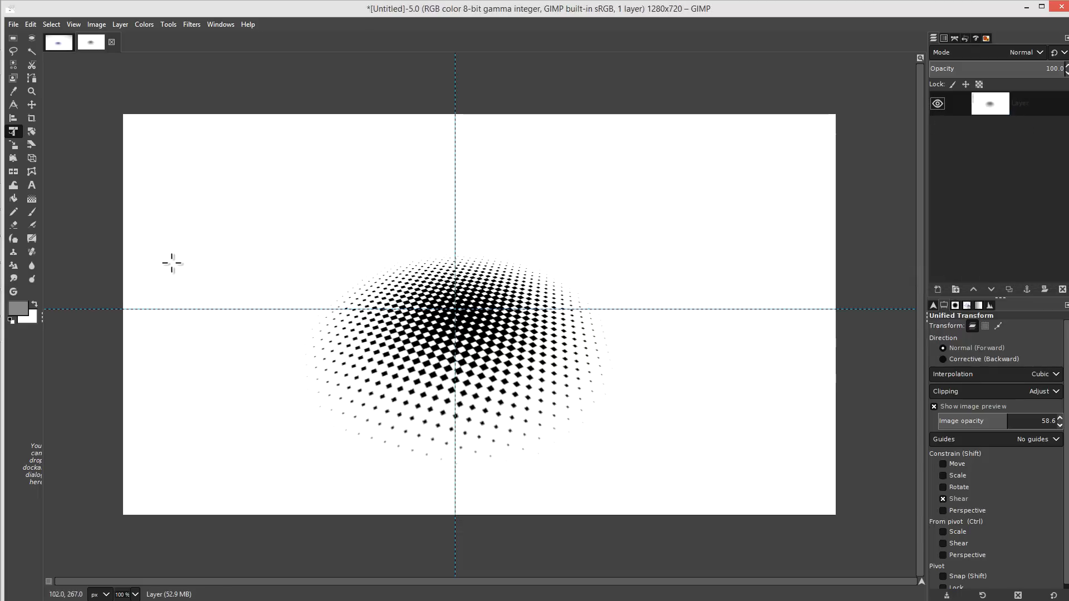
- Change the foreground color to a blue-violet with HTML notation 594eb9
click(22, 309)
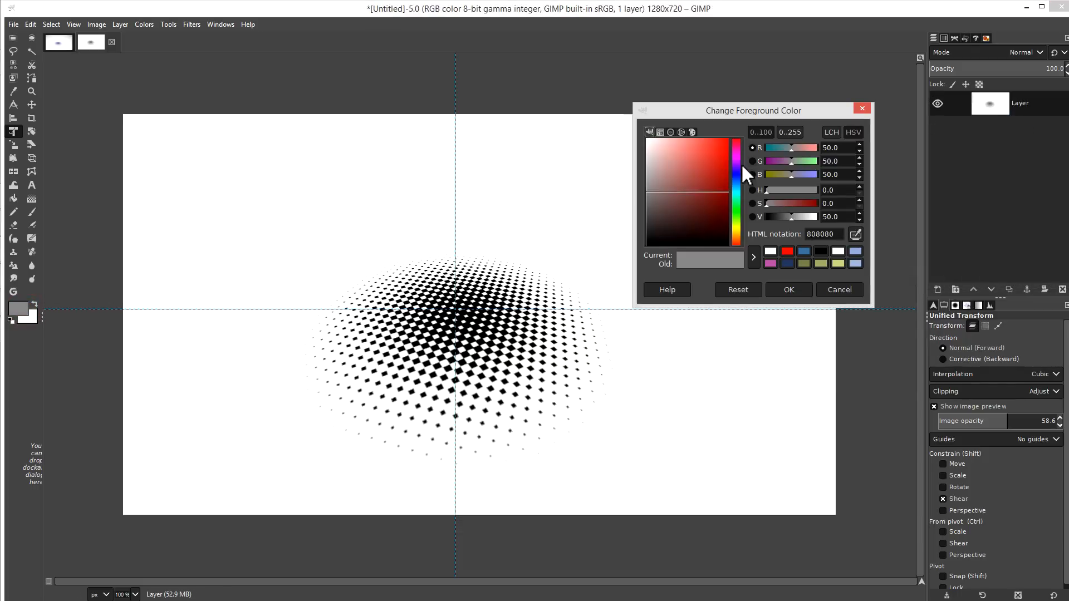
click(736, 172)
click(694, 154)
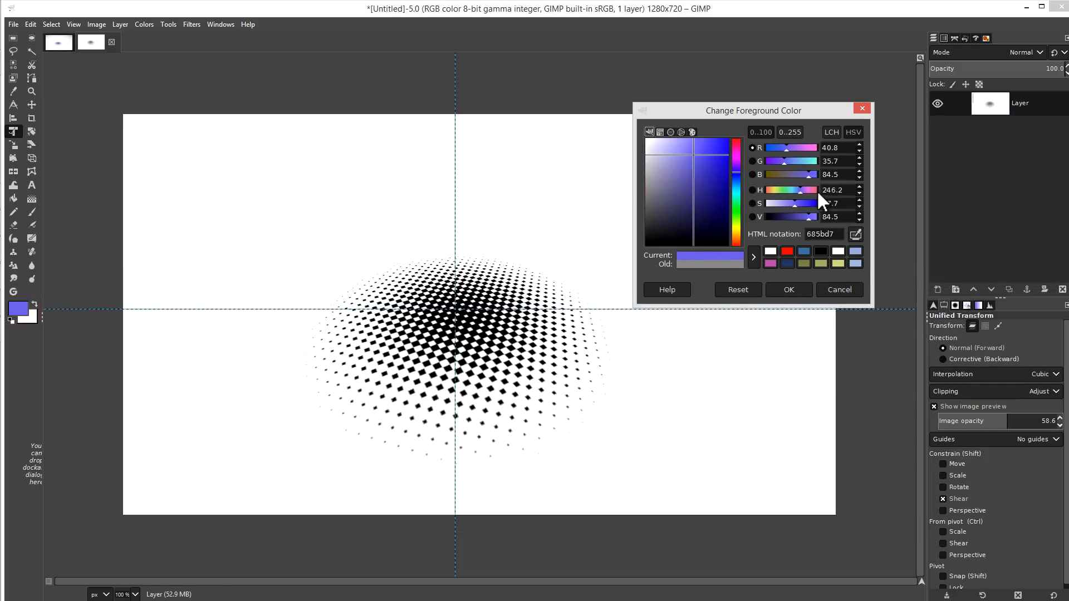
drag(700, 166, 684, 165)
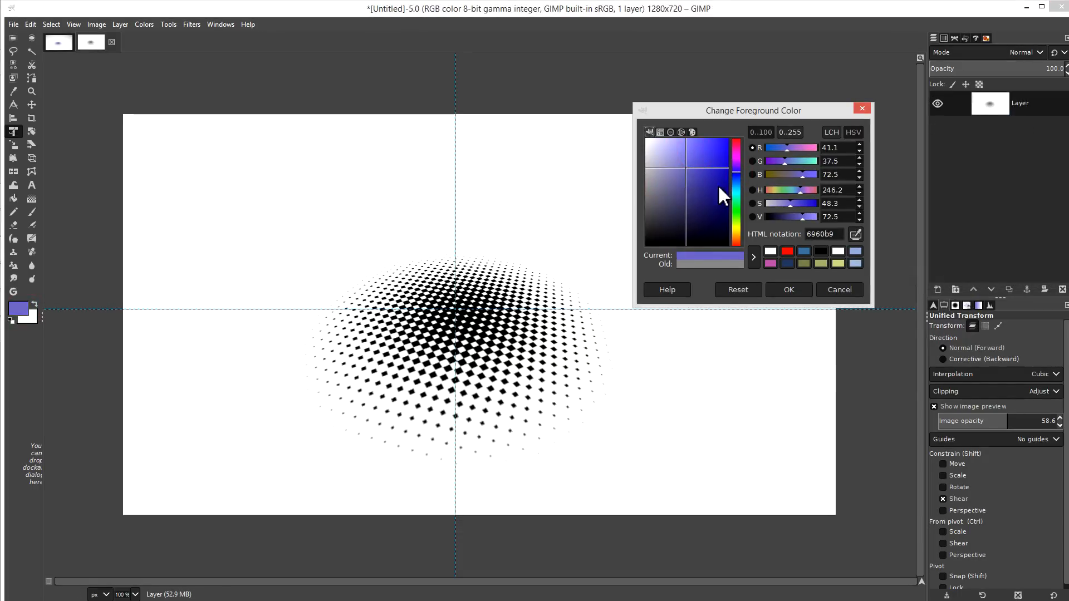
click(794, 205)
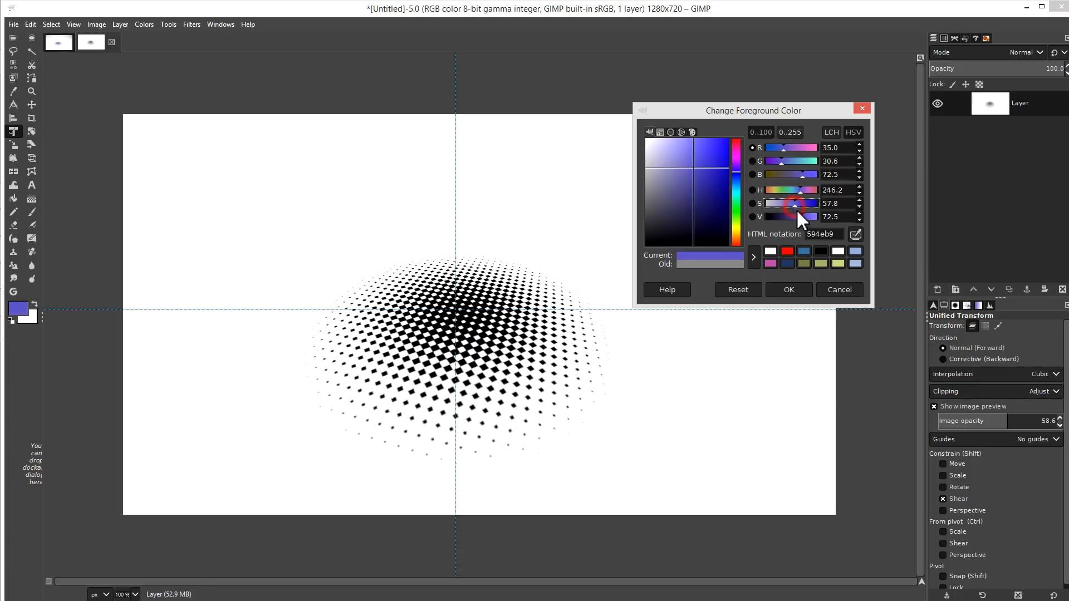
click(800, 293)
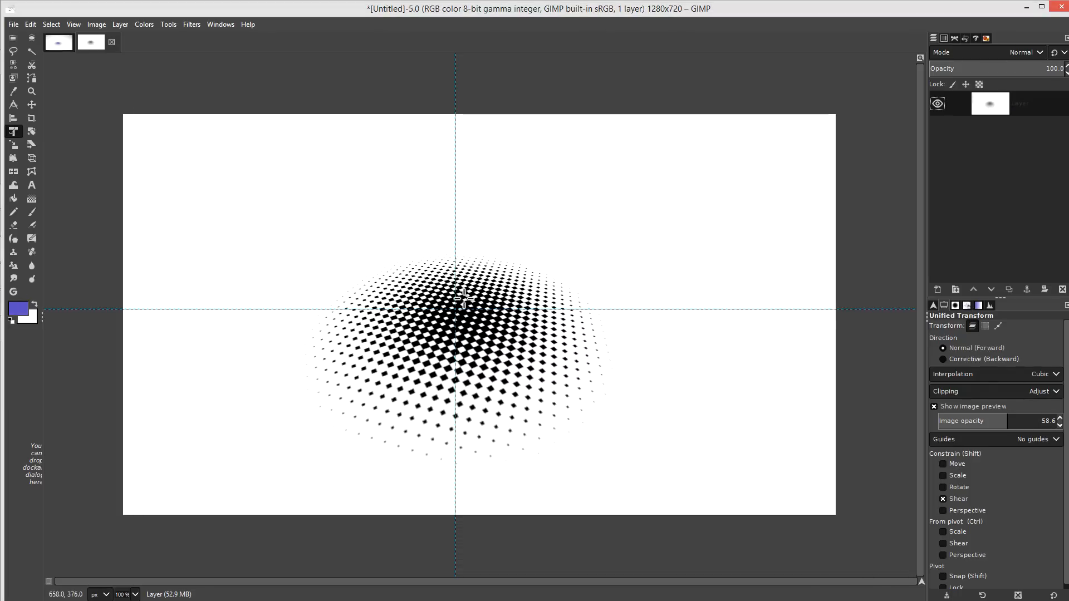
- Apply a Gradient Map to the merged layer to recolor the halftone dots with the foreground color
click(144, 25)
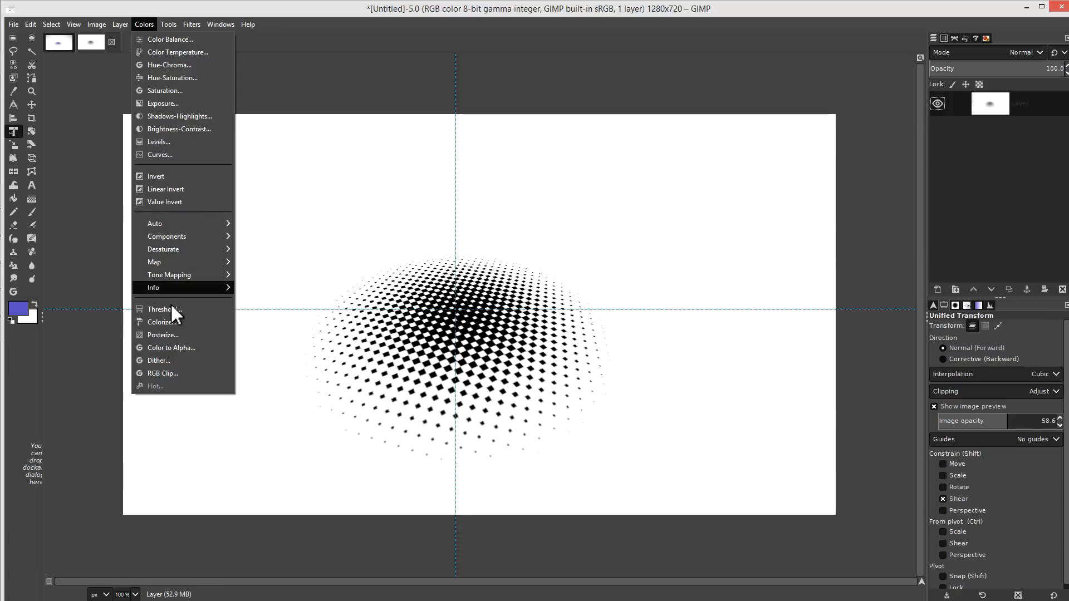
mouse_move(166, 262)
click(265, 334)
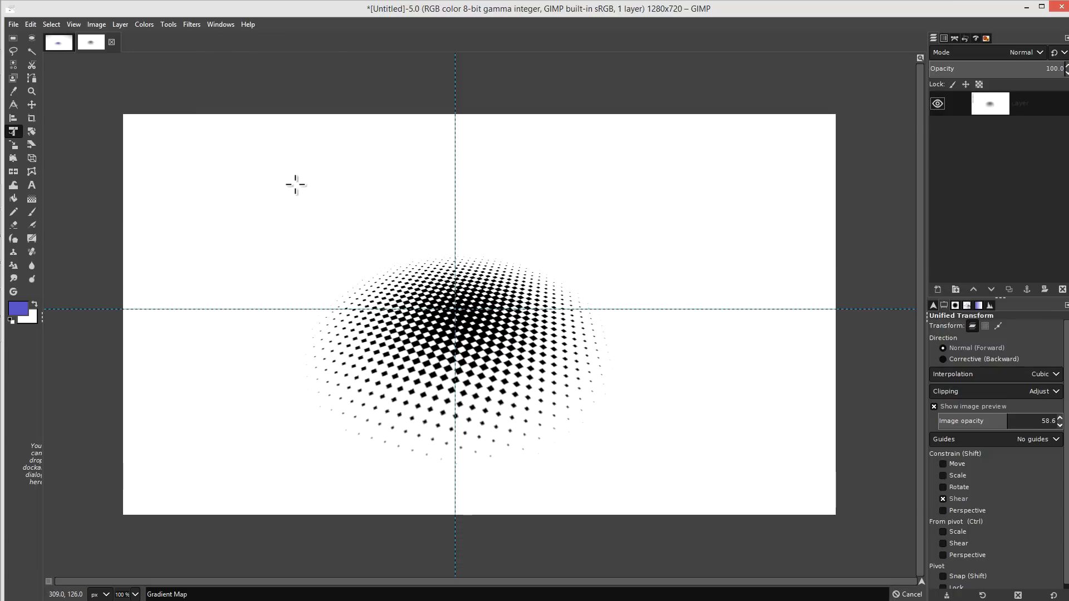
- Hide the image's guides to inspect the colored halftone pattern without them
click(77, 24)
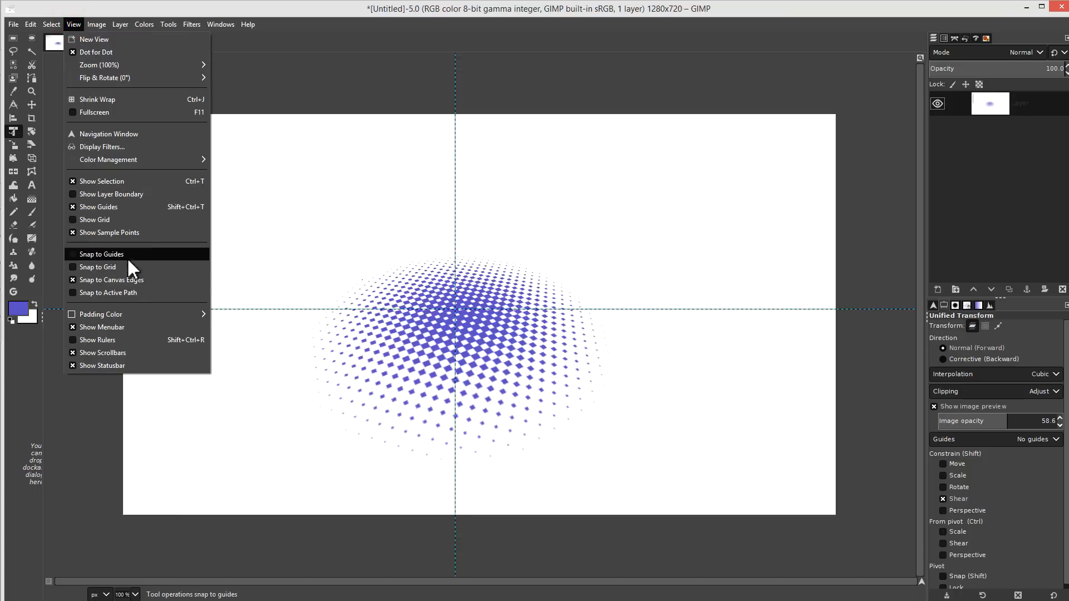
click(114, 208)
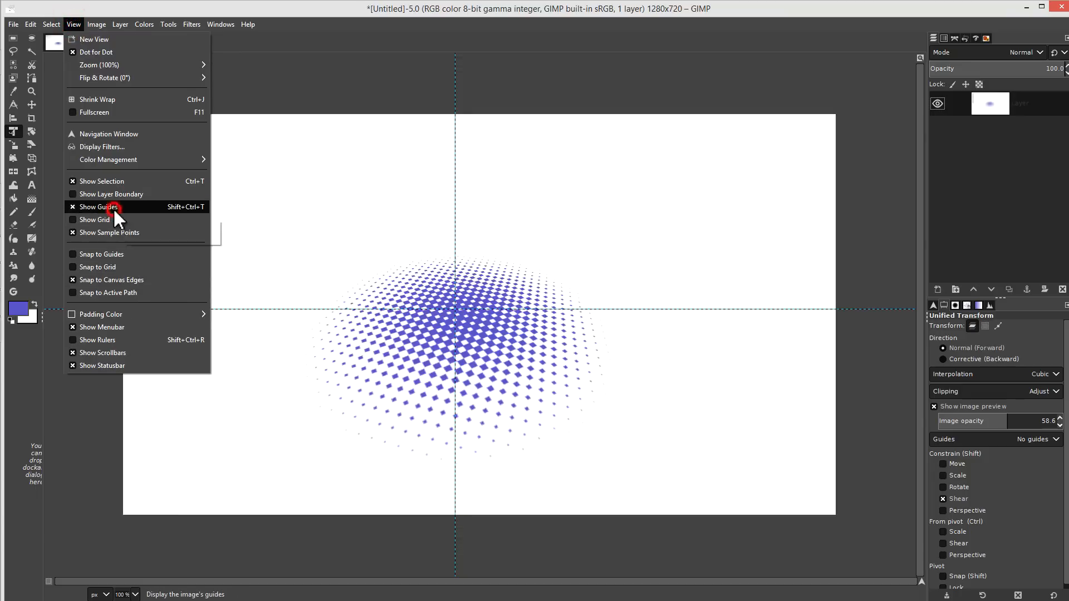
scroll(433, 285, up, 1)
scroll(452, 281, down, 2)
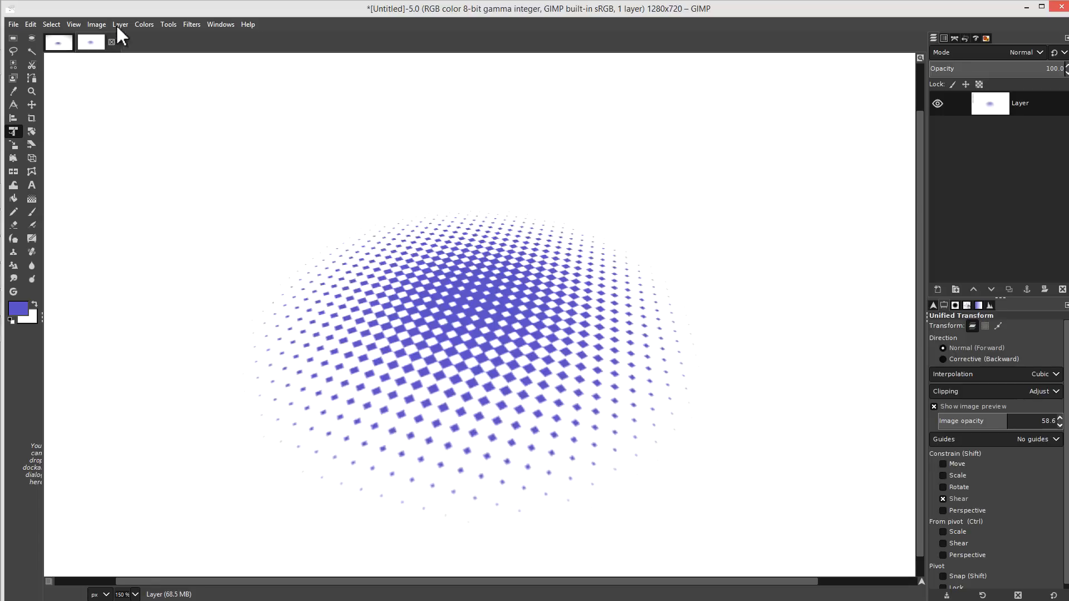
click(181, 24)
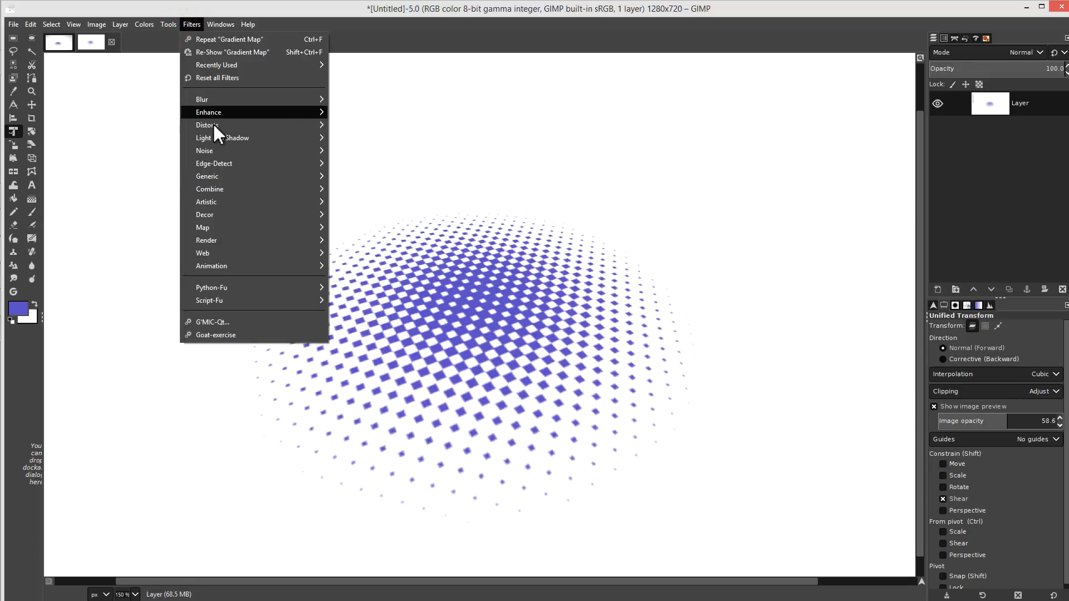
mouse_move(265, 127)
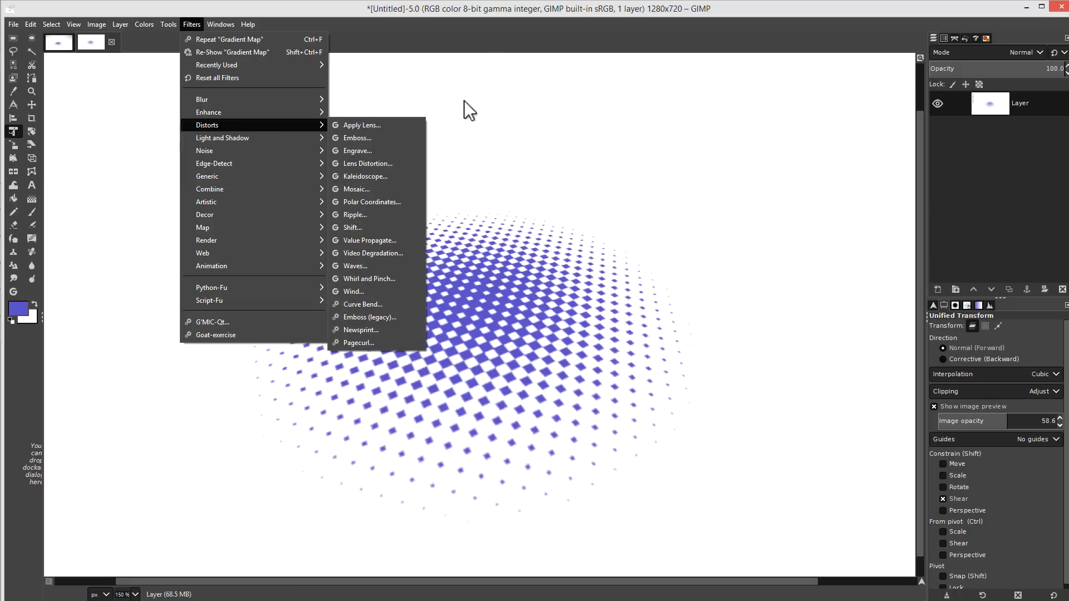
click(491, 35)
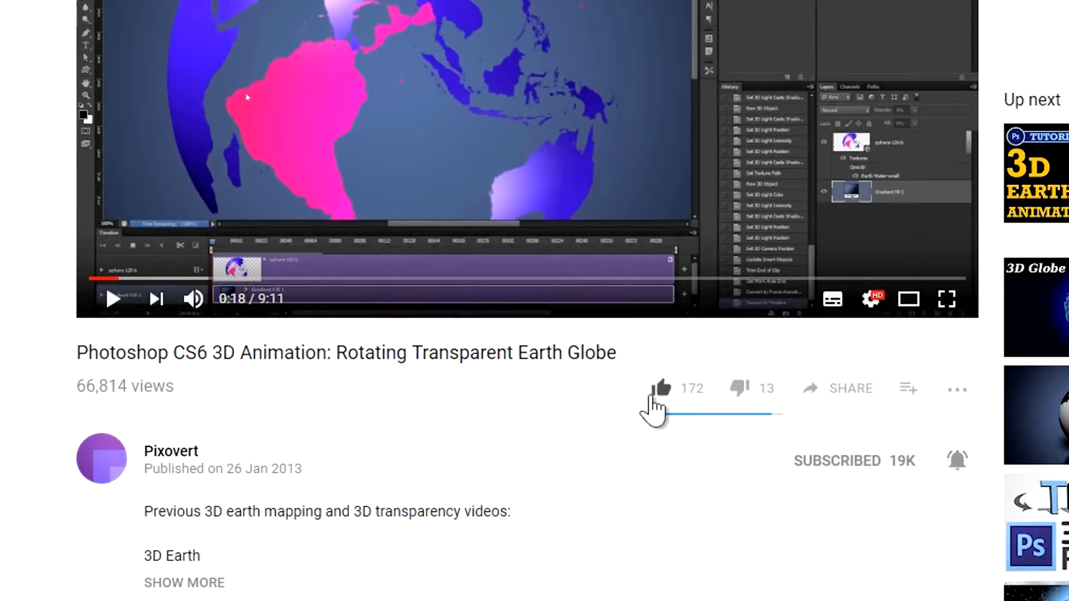
- On the YouTube page, like the video "Photoshop CS6 3D Animation: Rotating Transparent Earth Globe" and open its sharing options
click(658, 396)
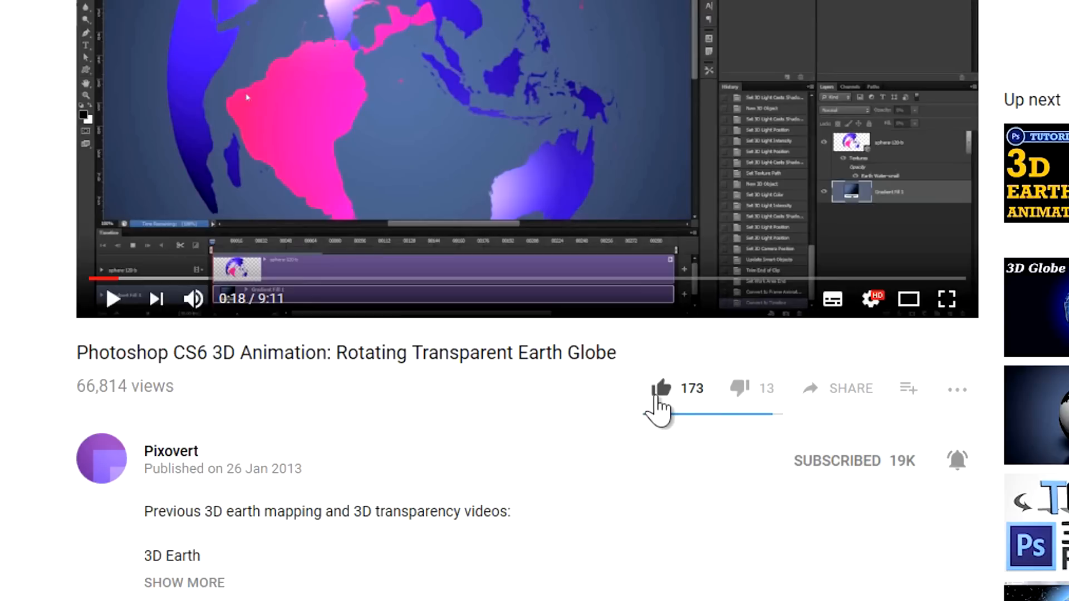
click(855, 393)
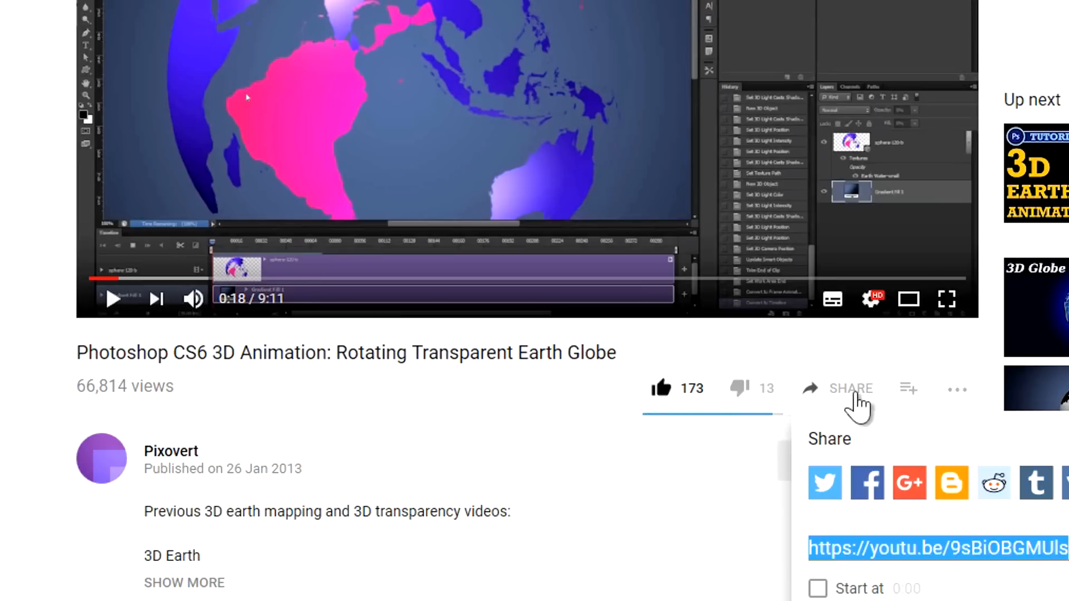